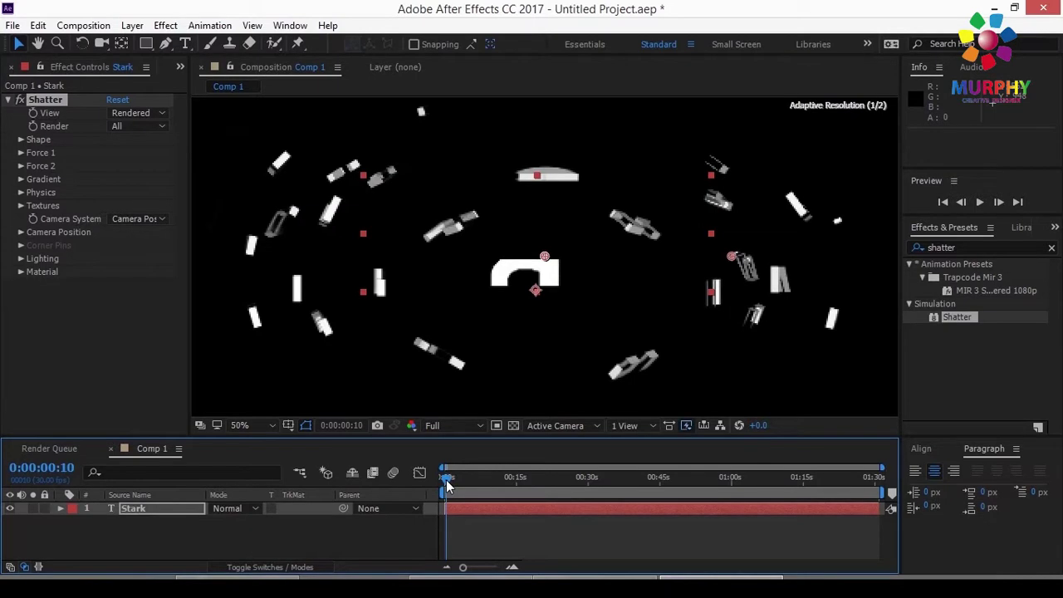
# Scrub back and zoom the timeline in to preview Stark bursting into pieces
pyautogui.moveTo(465, 570); pyautogui.dragTo(495, 569)
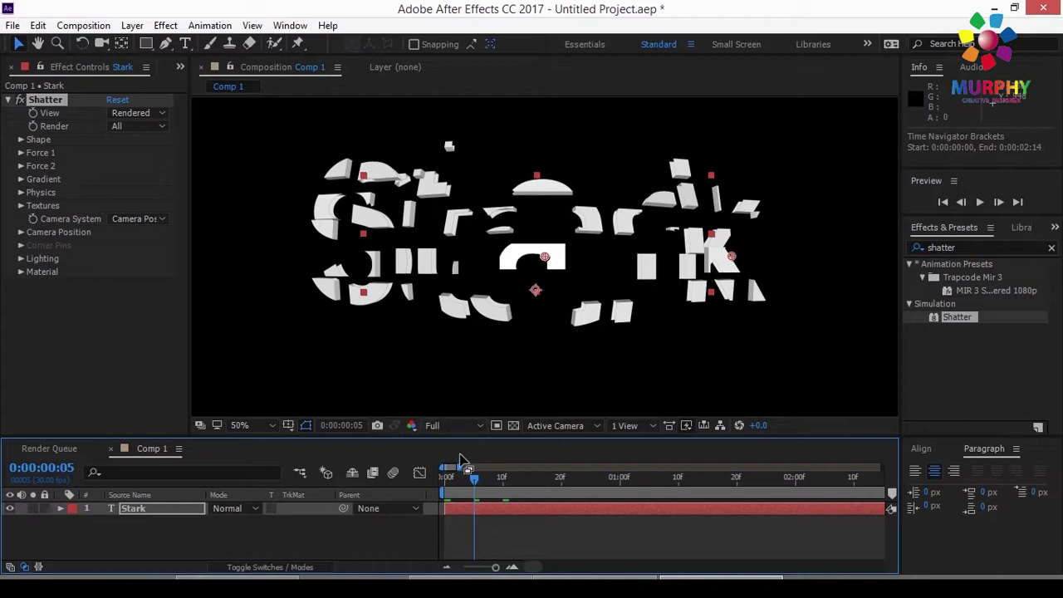
# Switch the Shatter pattern to Glass and preview it from the first frame
pyautogui.moveTo(475, 478); pyautogui.dragTo(443, 478)
pyautogui.press('space')
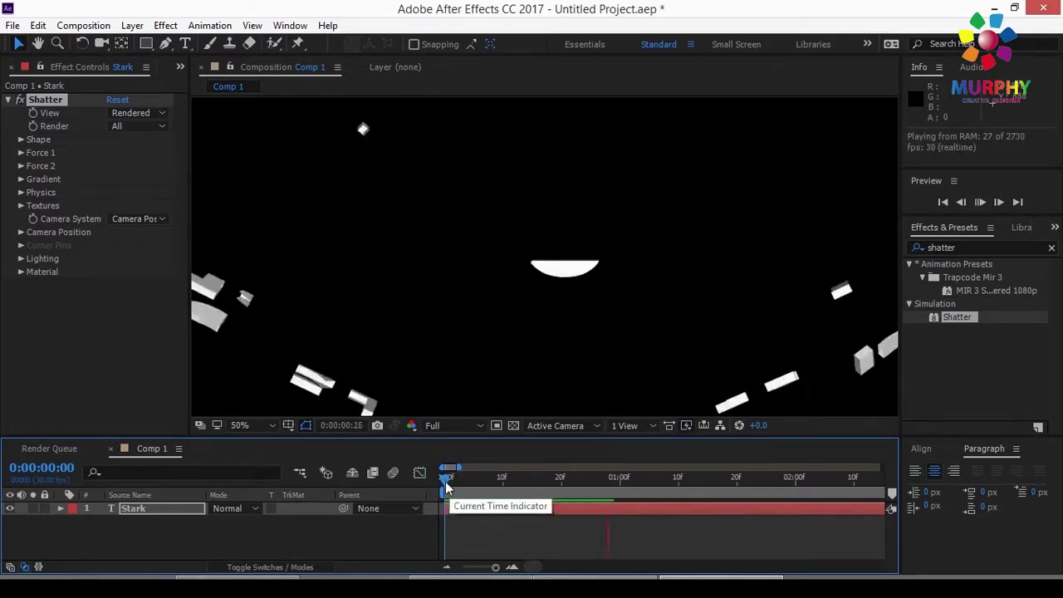
pyautogui.moveTo(446, 481); pyautogui.dragTo(463, 478)
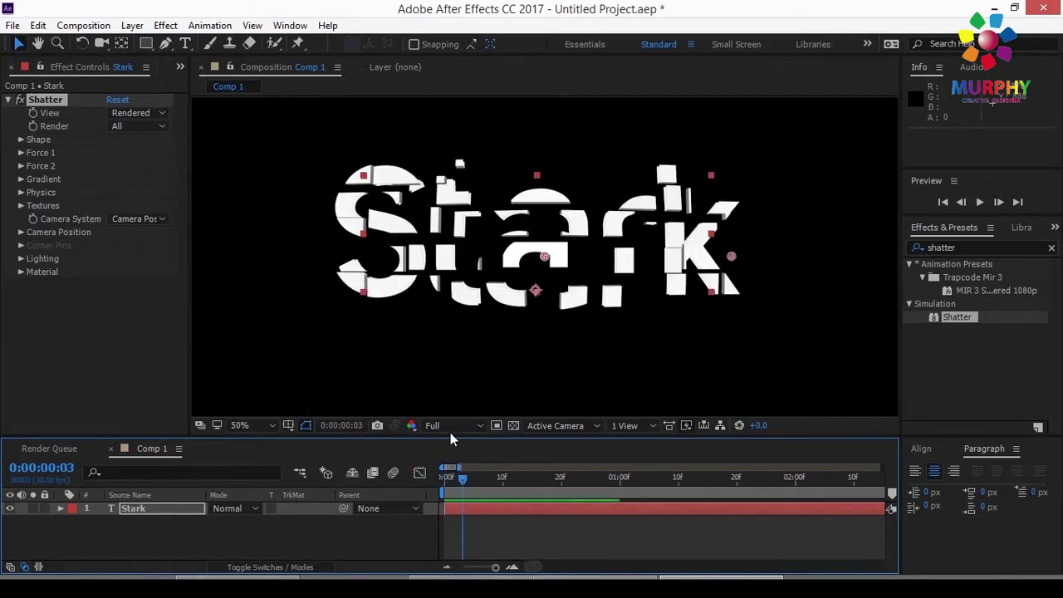
pyautogui.click(21, 142)
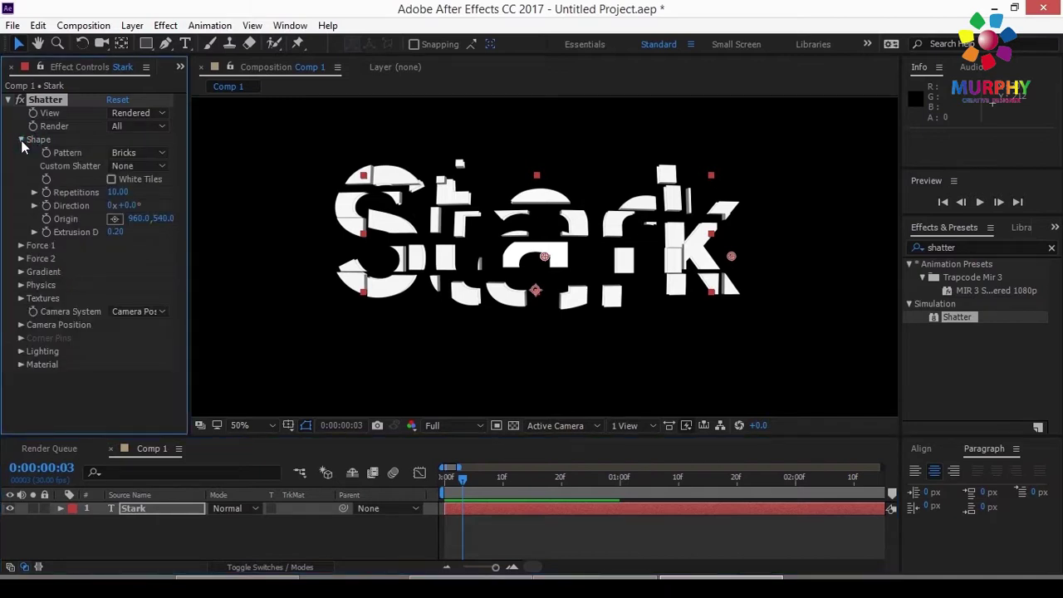
pyautogui.click(162, 152)
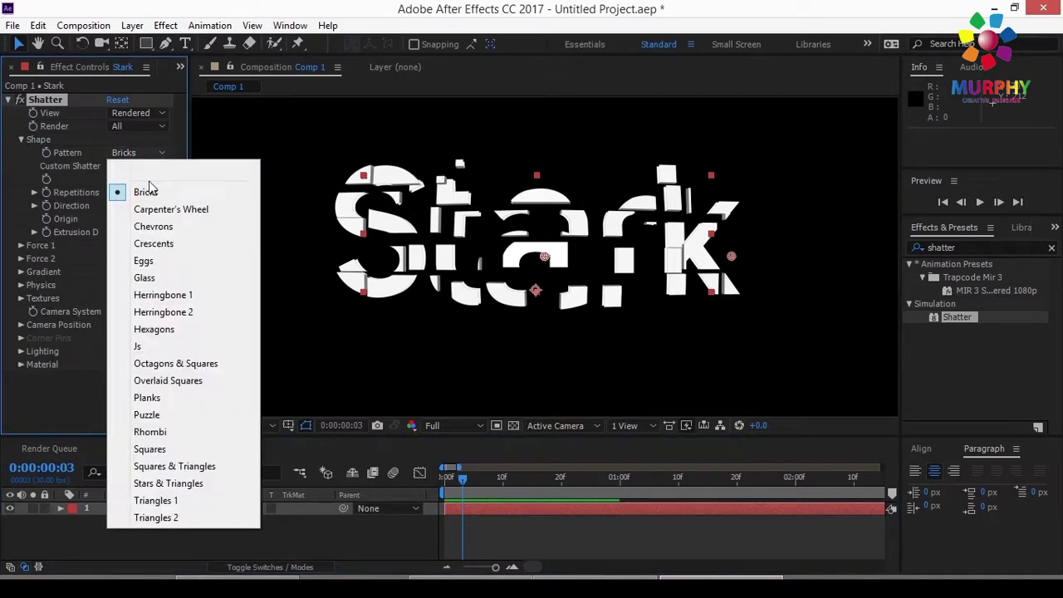
pyautogui.click(148, 279)
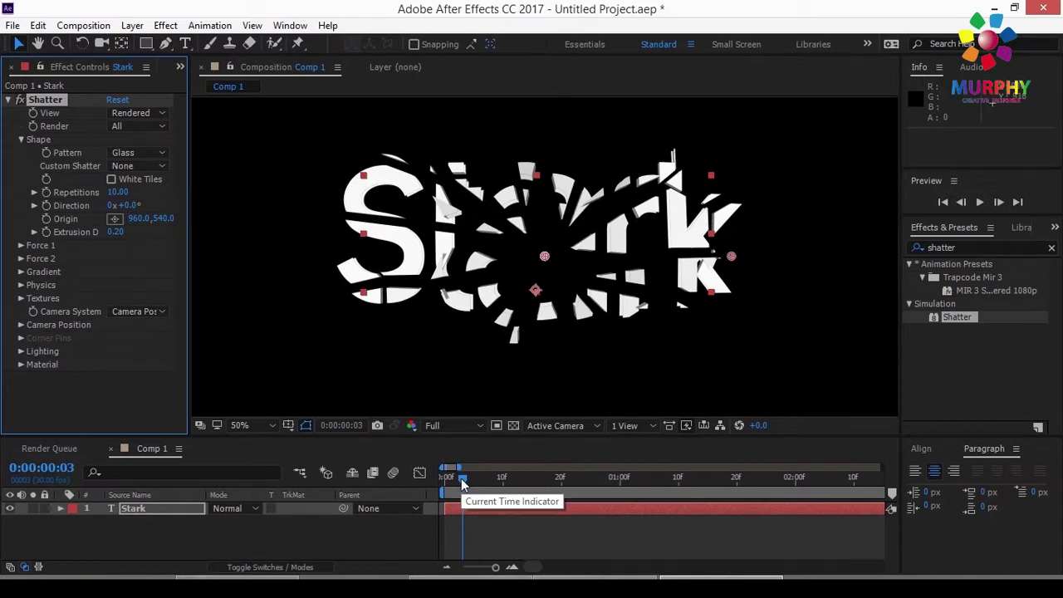
pyautogui.moveTo(464, 482)
pyautogui.mouseDown()
pyautogui.moveTo(444, 483)
pyautogui.moveTo(498, 481)
pyautogui.moveTo(474, 487)
pyautogui.moveTo(502, 492)
pyautogui.moveTo(445, 489)
pyautogui.mouseUp()
pyautogui.press('space')
pyautogui.press('space')
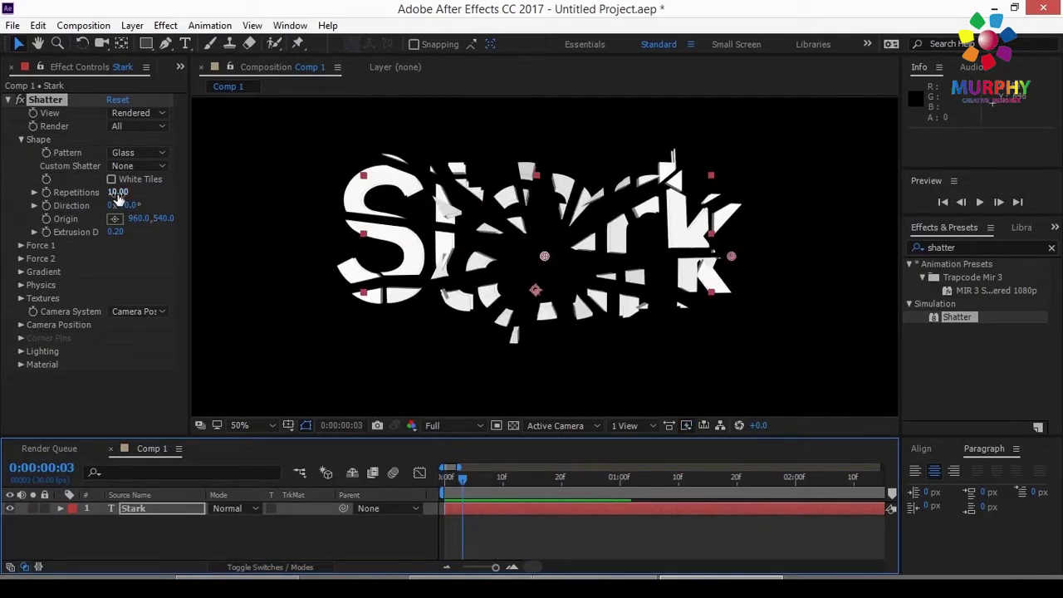
# Raise Shatter Repetitions to 200 and rewind to the start
pyautogui.moveTo(118, 197); pyautogui.dragTo(216, 309)
pyautogui.moveTo(118, 197); pyautogui.dragTo(191, 197)
pyautogui.click(463, 485)
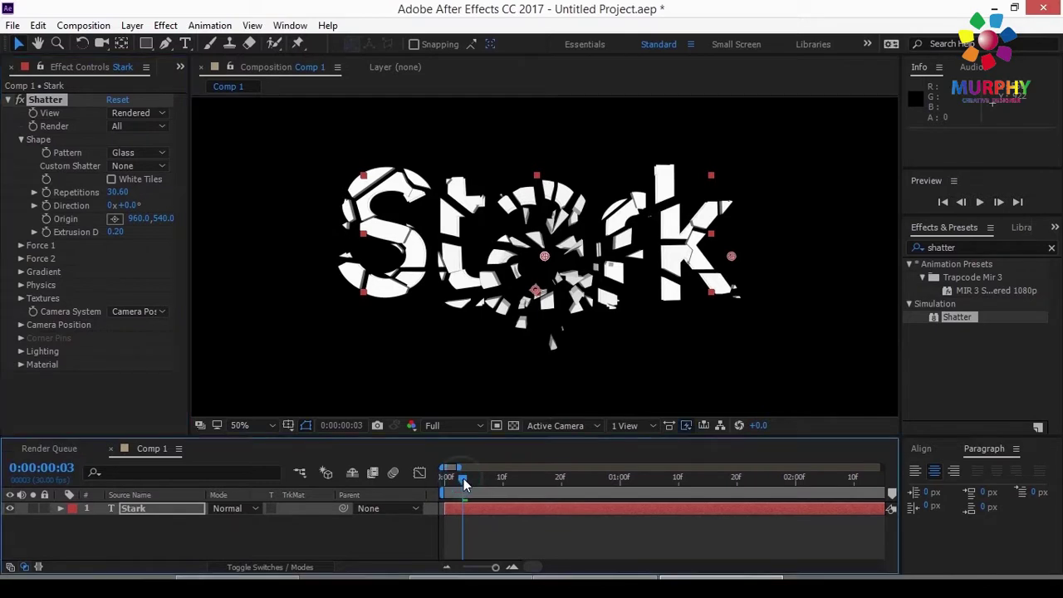
pyautogui.click(118, 192)
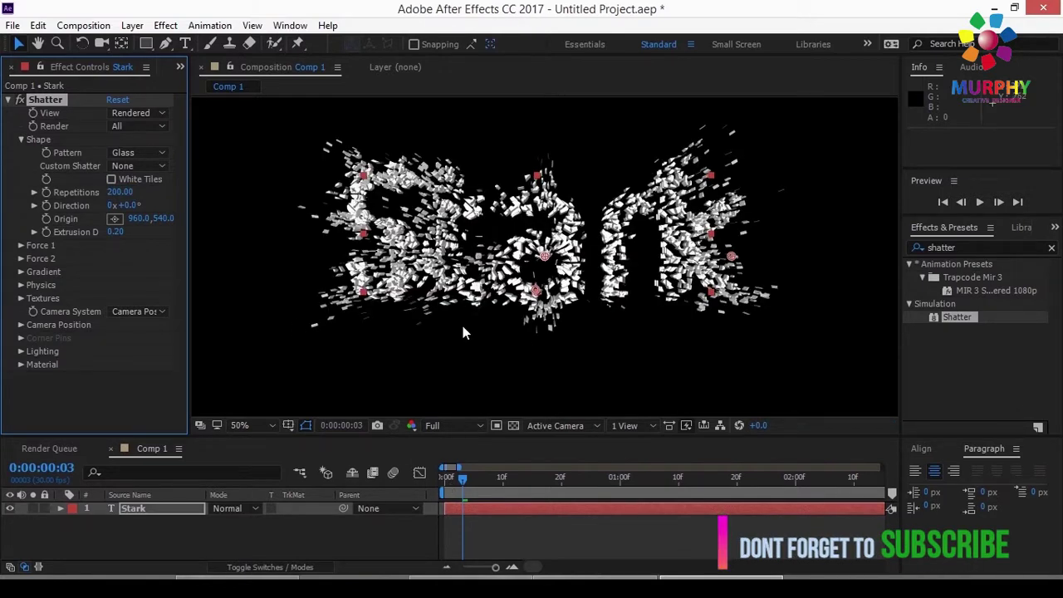
pyautogui.moveTo(464, 484)
pyautogui.mouseDown()
pyautogui.moveTo(443, 483)
pyautogui.moveTo(505, 491)
pyautogui.moveTo(474, 485)
pyautogui.mouseUp()
# Place the Force 1 position at 260,294, above left of the text
pyautogui.click(23, 249)
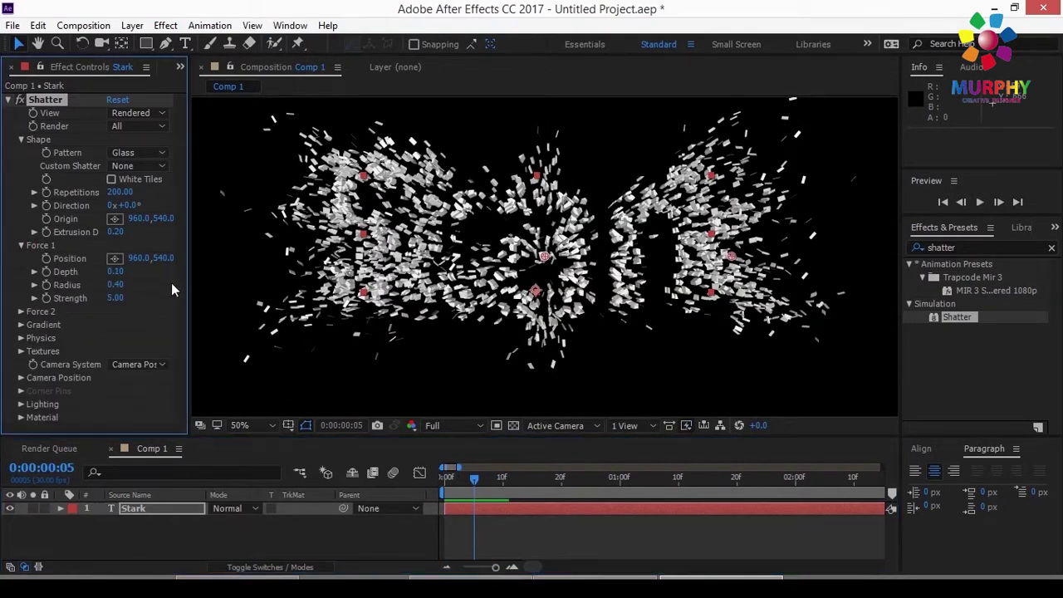
pyautogui.click(115, 258)
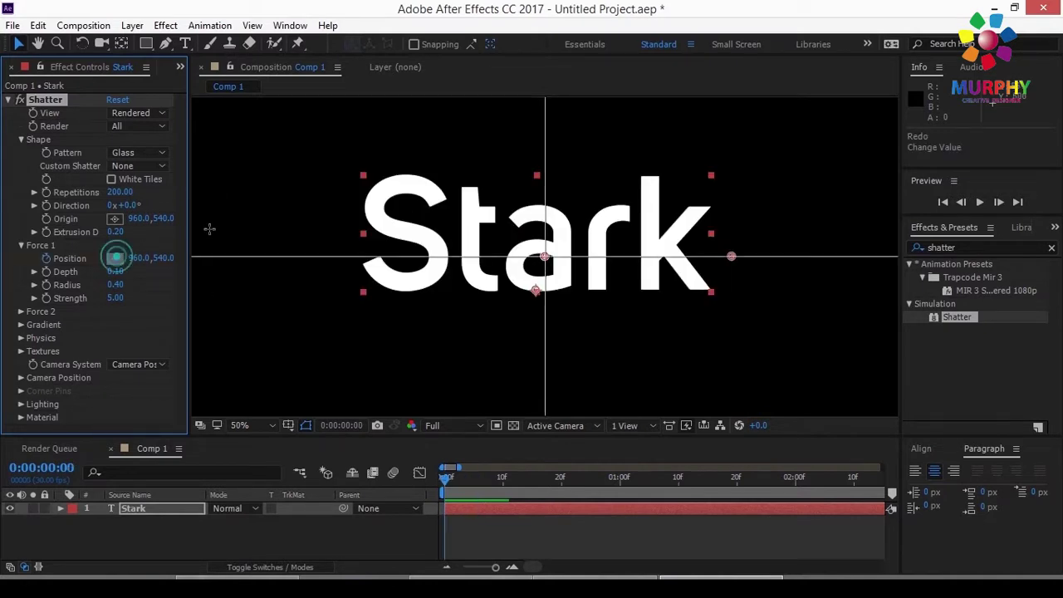
pyautogui.click(272, 160)
pyautogui.moveTo(459, 479); pyautogui.dragTo(503, 478)
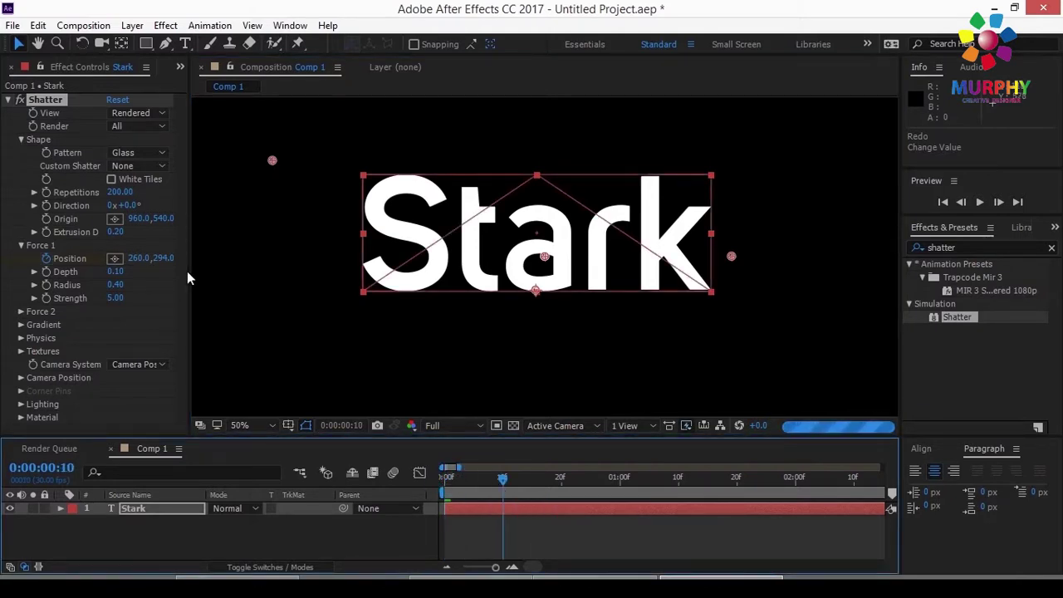
# Set the shatter Origin to 1412,756 and increase Force 1 Radius to 2.24
pyautogui.click(116, 219)
pyautogui.click(720, 341)
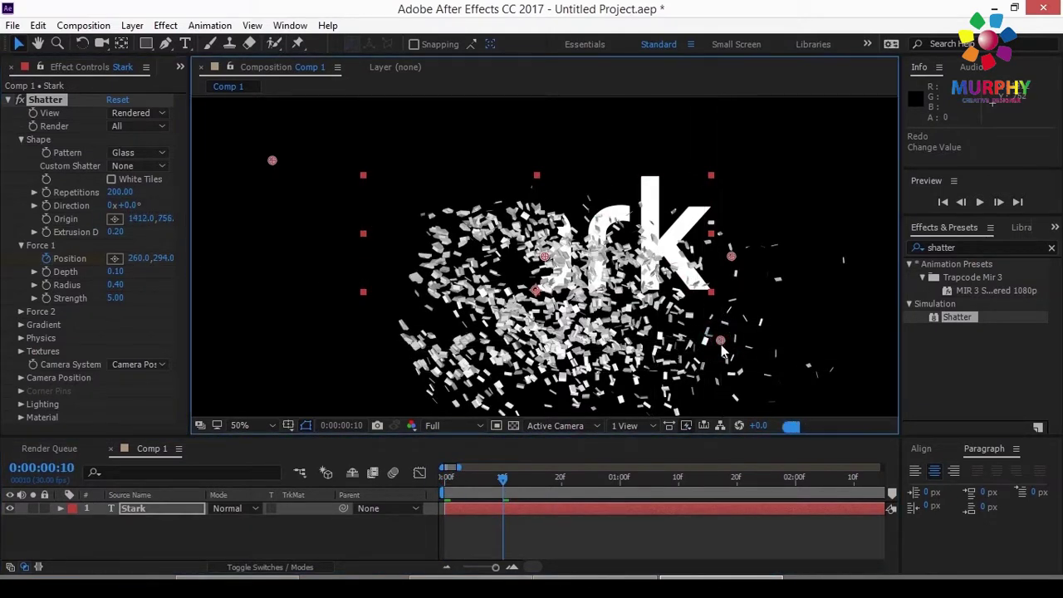
pyautogui.click(447, 478)
pyautogui.press('space')
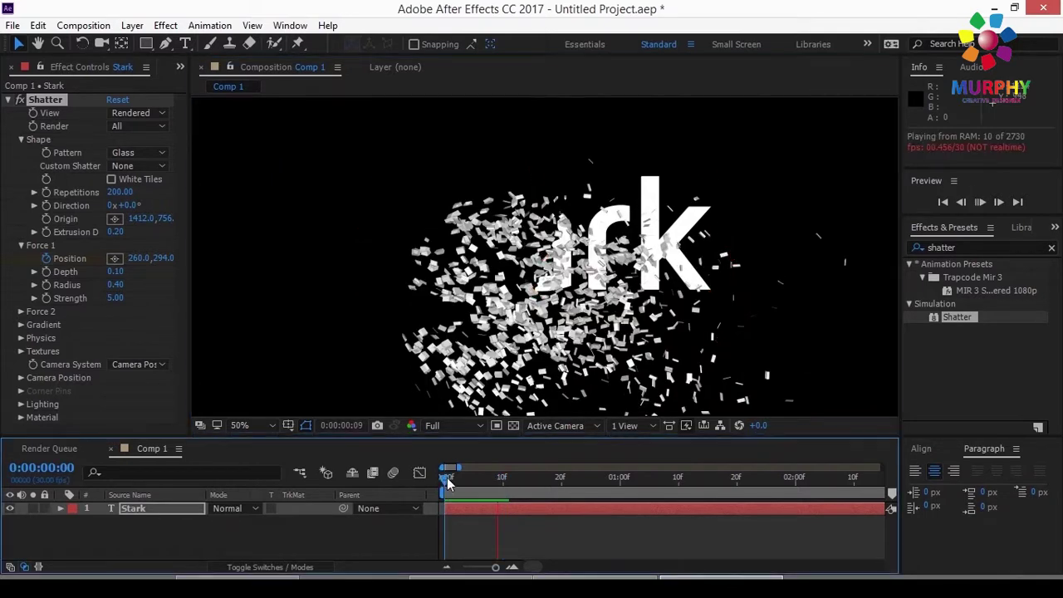
pyautogui.moveTo(446, 477); pyautogui.dragTo(458, 498)
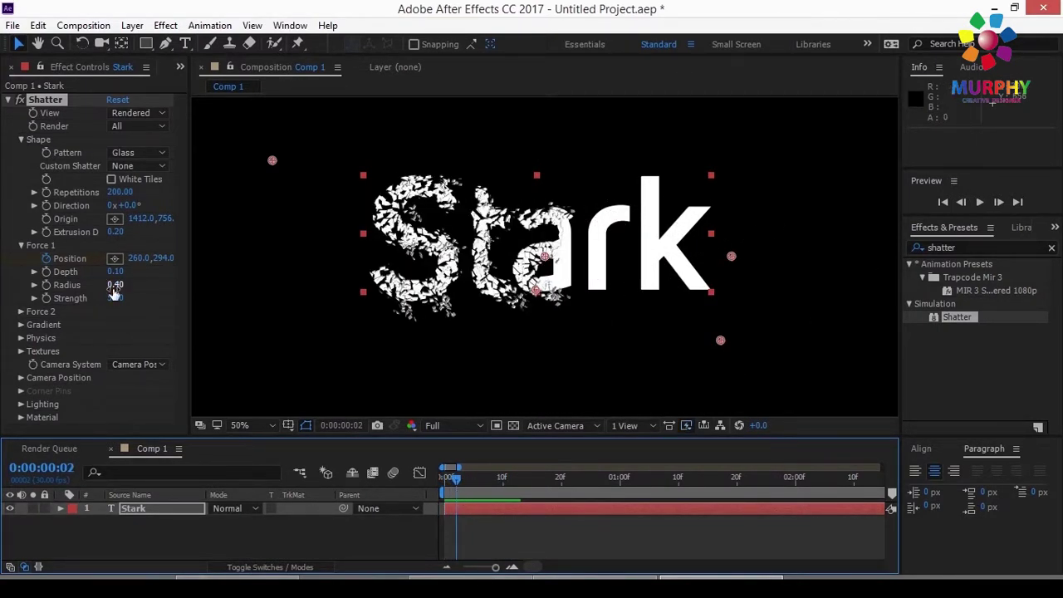
pyautogui.moveTo(114, 285); pyautogui.dragTo(211, 292)
pyautogui.moveTo(457, 482)
pyautogui.mouseDown()
pyautogui.moveTo(471, 482)
pyautogui.moveTo(430, 481)
pyautogui.moveTo(483, 485)
pyautogui.moveTo(444, 481)
pyautogui.moveTo(456, 482)
pyautogui.mouseUp()
# Set Extrusion Depth to 0 for flat shards
pyautogui.click(116, 231)
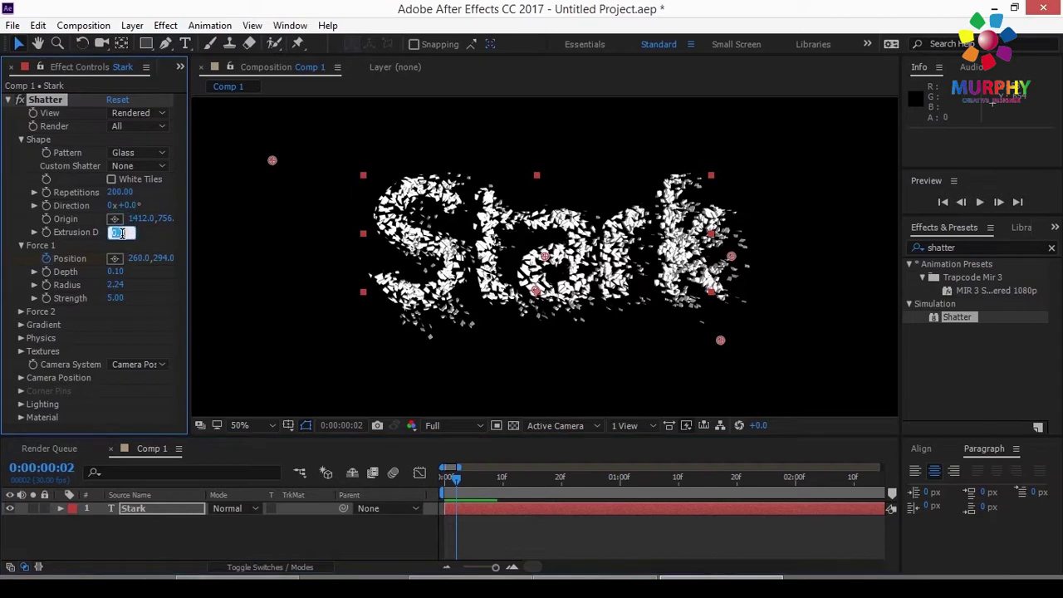
pyautogui.press('Return')
pyautogui.moveTo(456, 480)
pyautogui.mouseDown()
pyautogui.moveTo(548, 491)
pyautogui.moveTo(444, 498)
pyautogui.moveTo(538, 490)
pyautogui.moveTo(446, 489)
pyautogui.moveTo(456, 488)
pyautogui.mouseUp()
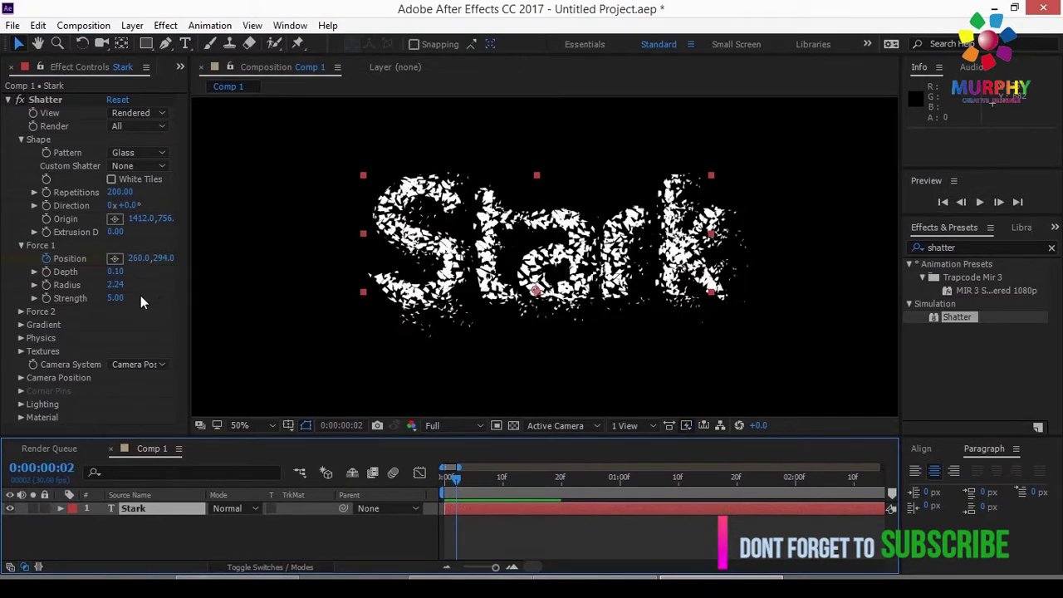
# Change the Physics Gravity Direction to 266° and preview the scattering shards
pyautogui.click(22, 338)
pyautogui.moveTo(181, 317); pyautogui.dragTo(190, 388)
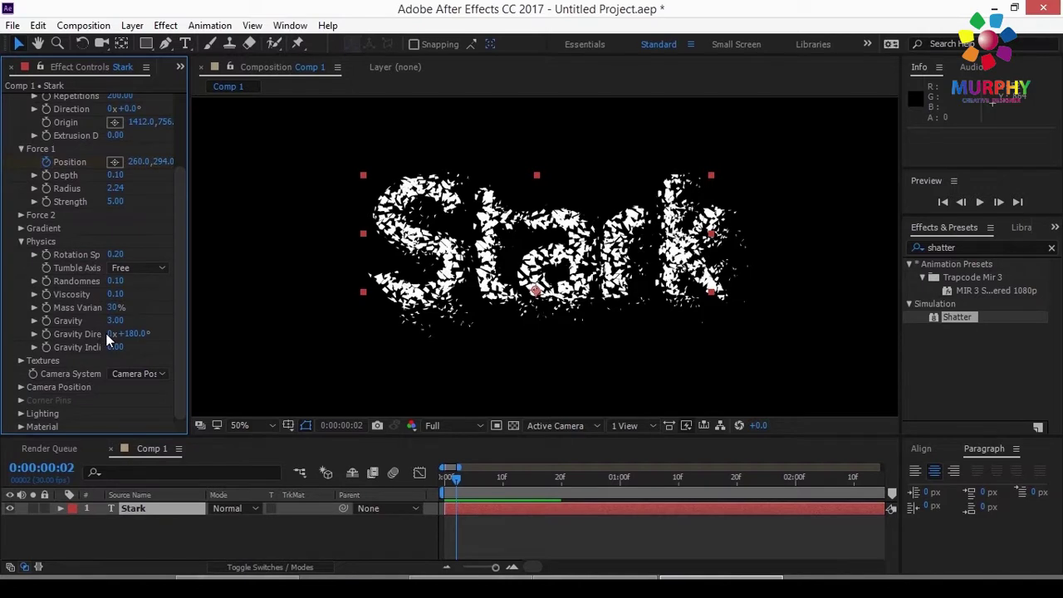
pyautogui.moveTo(133, 341); pyautogui.dragTo(208, 358)
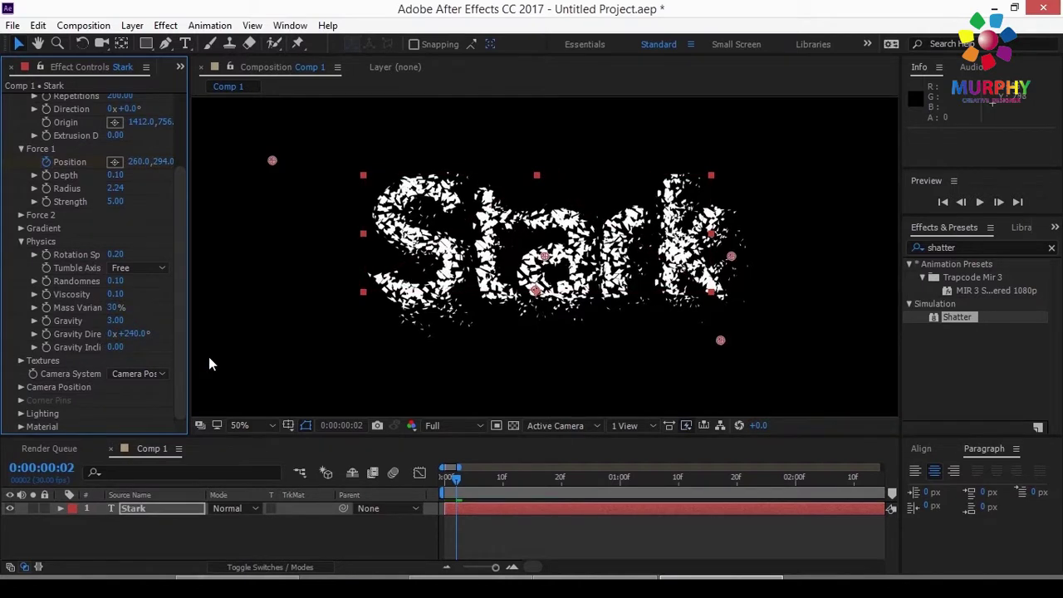
pyautogui.moveTo(442, 480); pyautogui.dragTo(400, 468)
pyautogui.press('space')
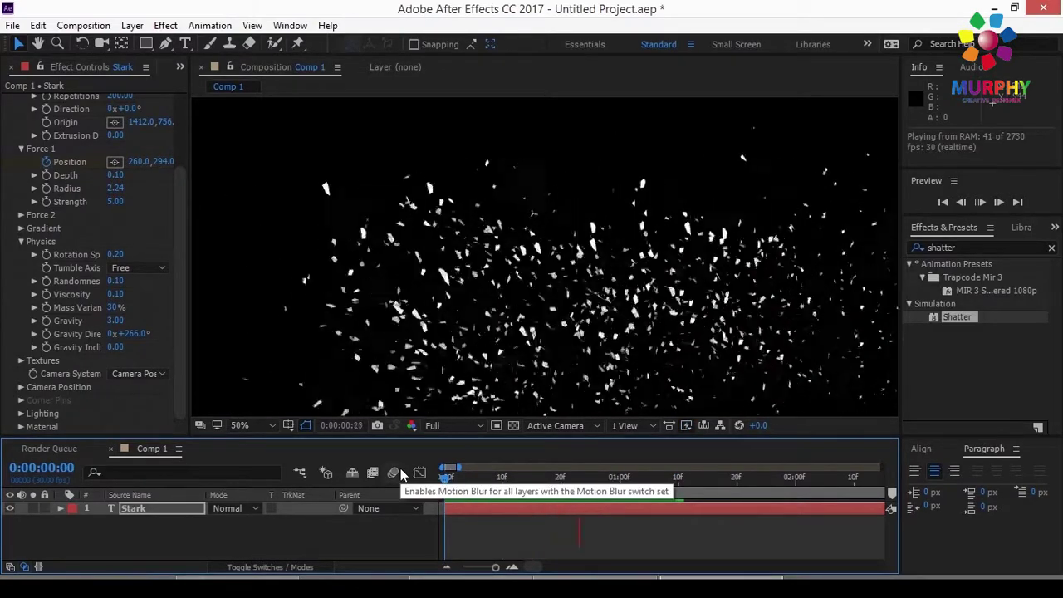
pyautogui.press('space')
pyautogui.press('space')
pyautogui.moveTo(451, 478); pyautogui.dragTo(561, 488)
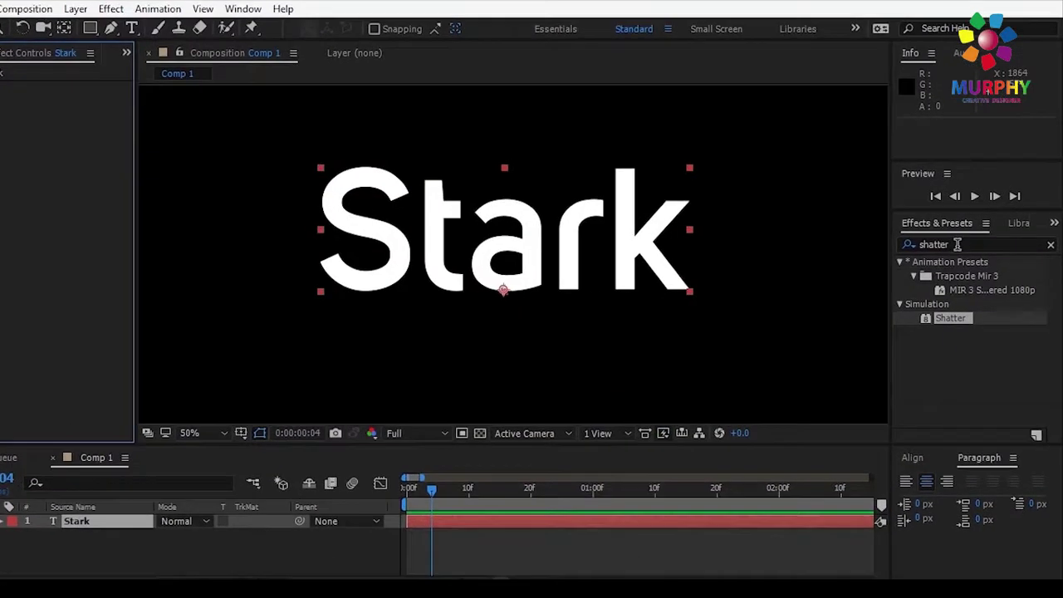
# Search the effects list for CC Light Rays
pyautogui.click(920, 249)
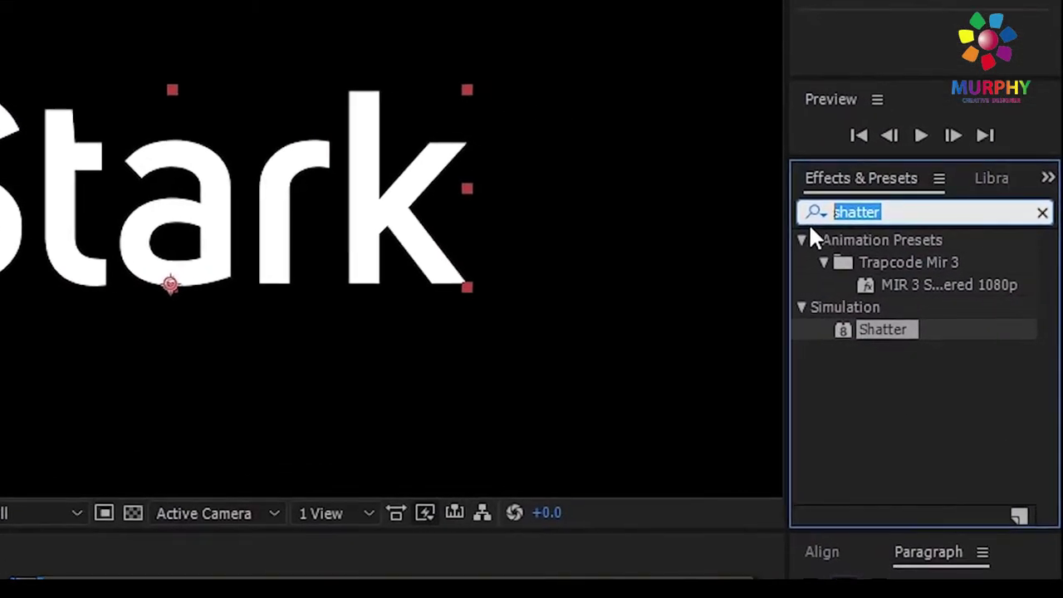
pyautogui.write('CC')
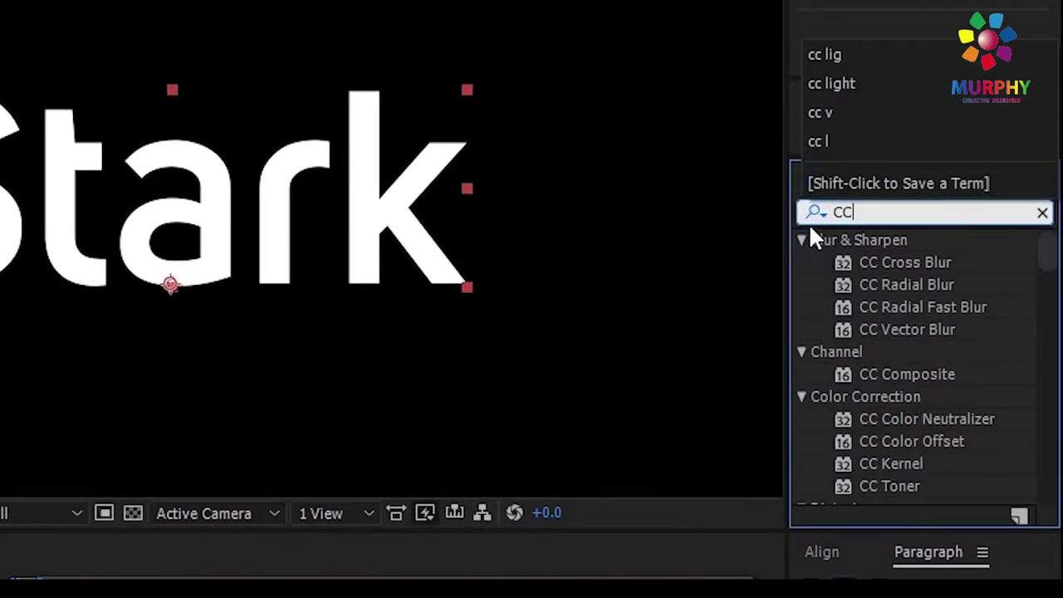
pyautogui.press('BackSpace')
pyautogui.write('C li')
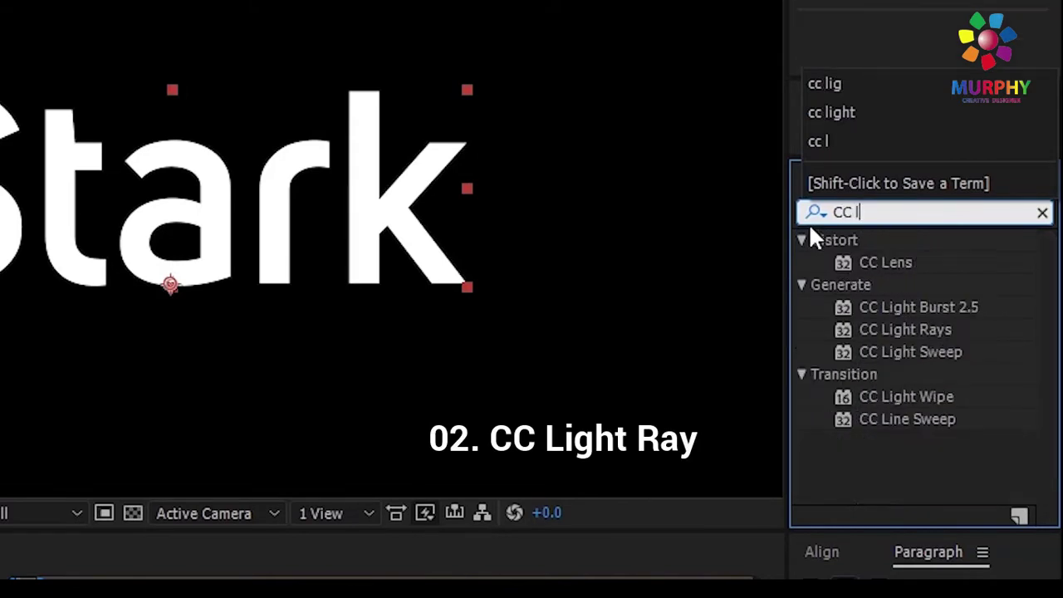
pyautogui.write('gh')
pyautogui.click(881, 285)
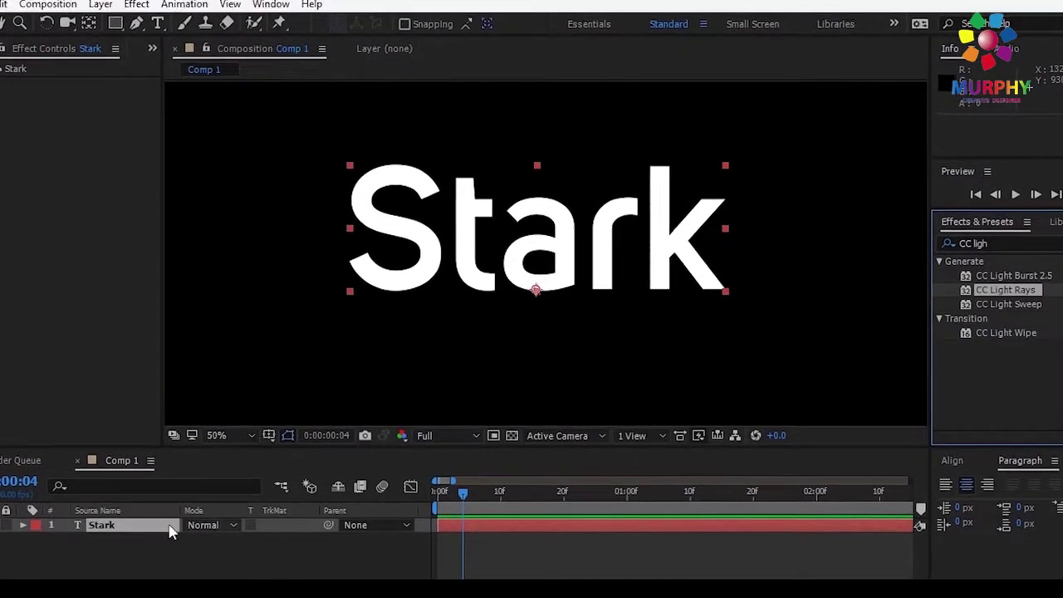
# Pre-compose the Stark layer into Stark Comp 1 and apply CC Light Rays to it
pyautogui.rightClick(124, 531)
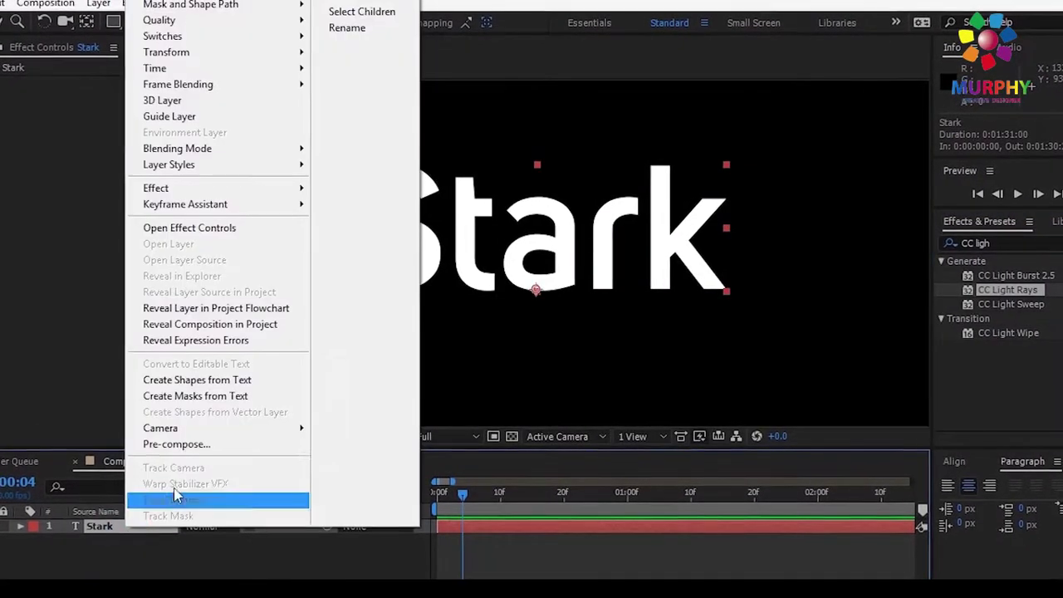
pyautogui.click(198, 443)
pyautogui.click(558, 423)
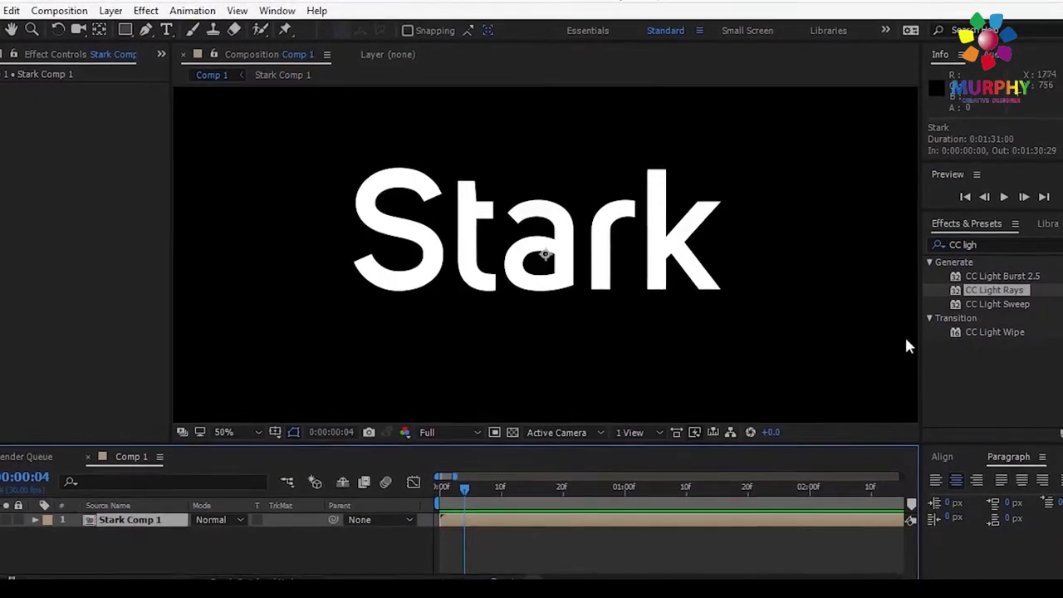
pyautogui.moveTo(990, 290); pyautogui.dragTo(171, 516)
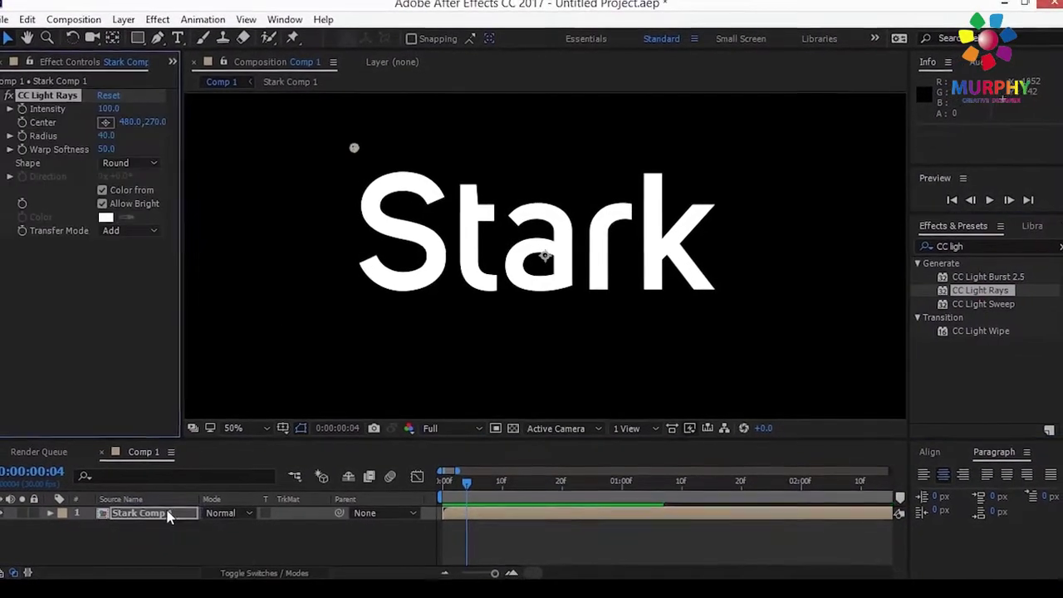
# Position the light rays' centre beside the S
pyautogui.moveTo(355, 148); pyautogui.dragTo(347, 259)
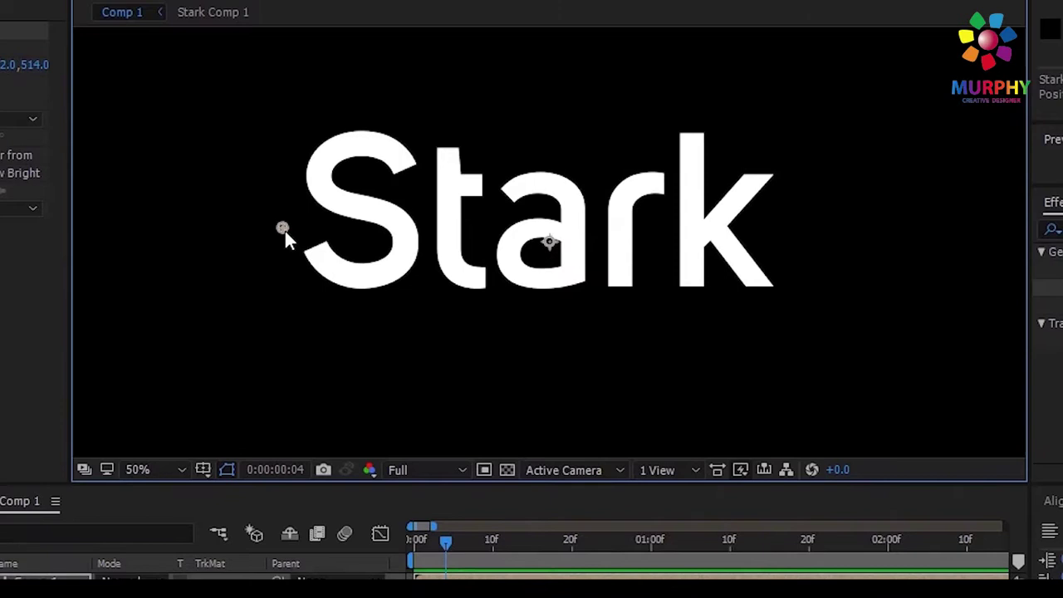
pyautogui.moveTo(285, 231); pyautogui.dragTo(714, 239)
pyautogui.moveTo(456, 244); pyautogui.dragTo(313, 233)
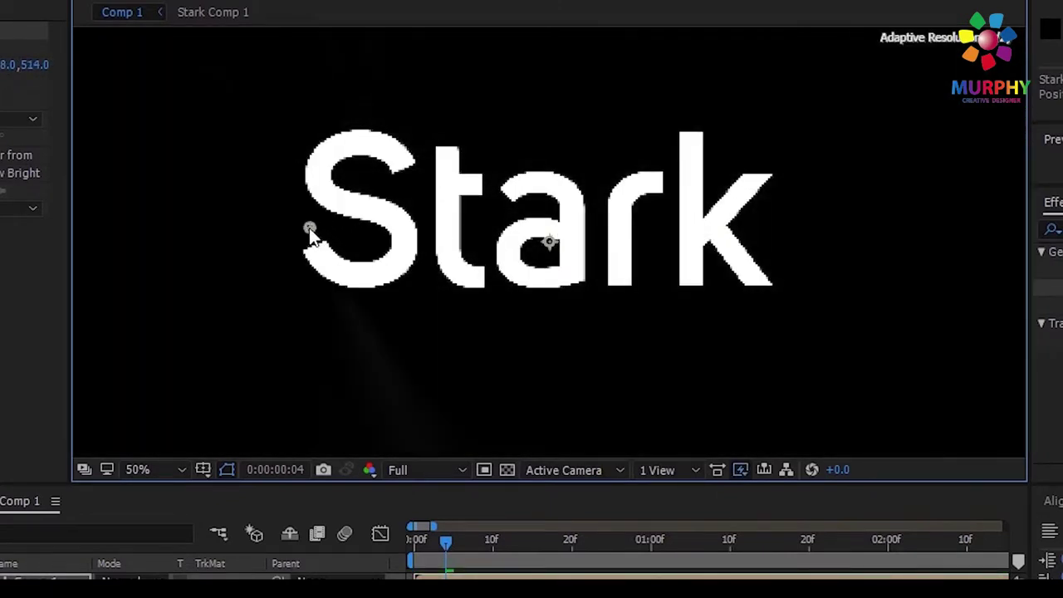
pyautogui.click(428, 551)
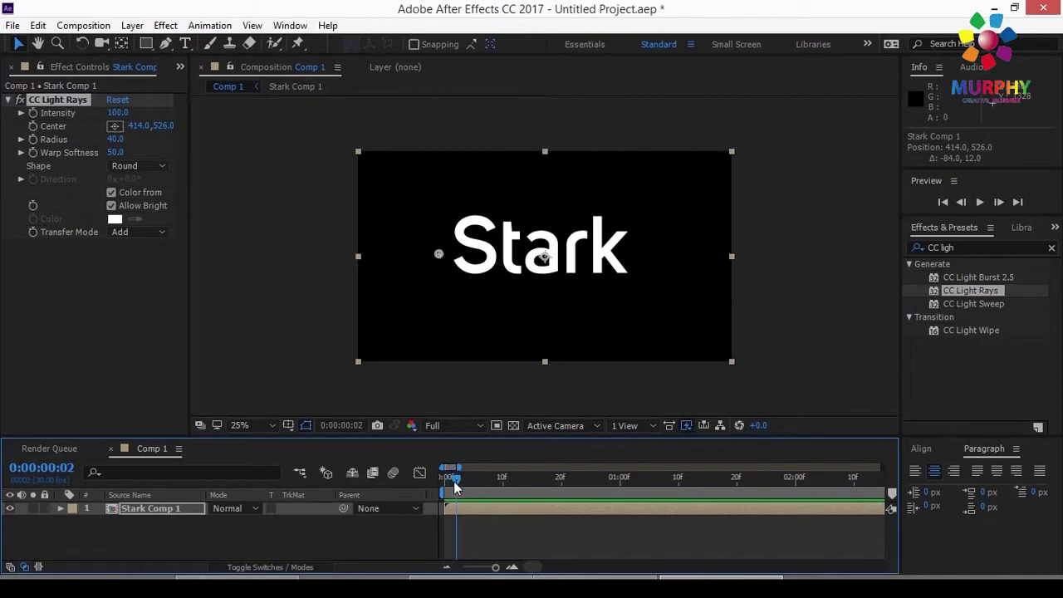
# Keyframe the rays' Center so it travels across the word by frame 20
pyautogui.click(35, 127)
pyautogui.moveTo(447, 475); pyautogui.dragTo(568, 498)
pyautogui.click(115, 125)
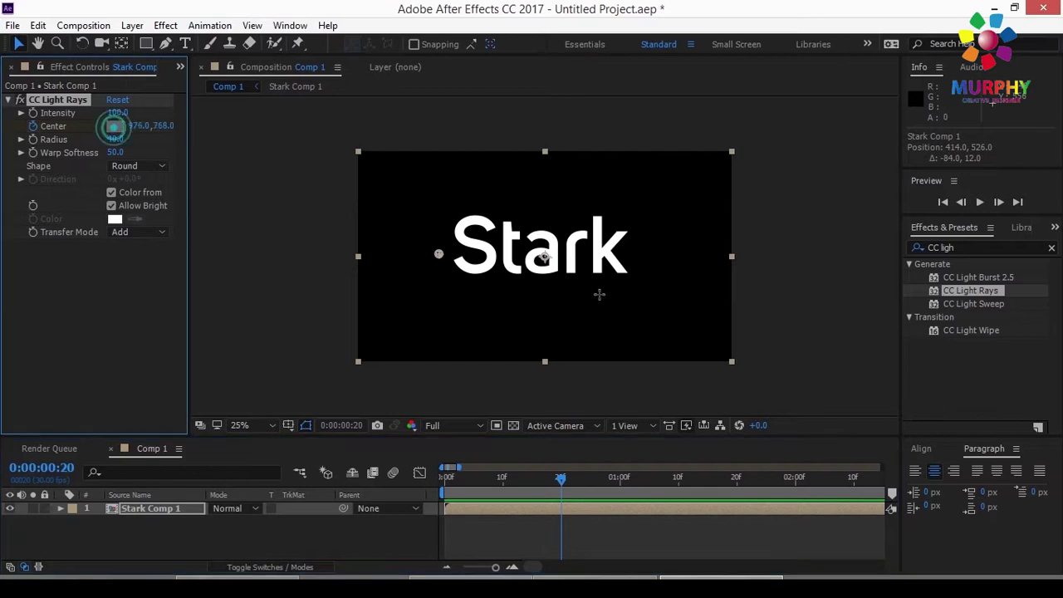
pyautogui.click(646, 251)
pyautogui.press('.')
pyautogui.press('.')
pyautogui.click(455, 477)
pyautogui.moveTo(455, 477); pyautogui.dragTo(434, 470)
pyautogui.moveTo(541, 479); pyautogui.dragTo(515, 475)
# Return to the start of the timeline and pick CC Light Sweep
pyautogui.click(501, 510)
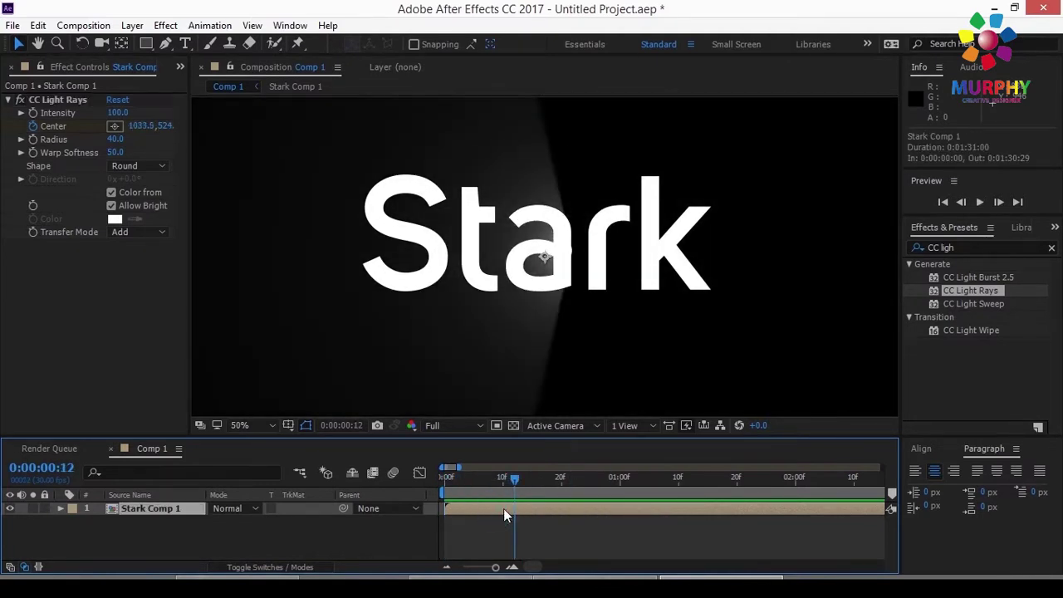
pyautogui.press('Home')
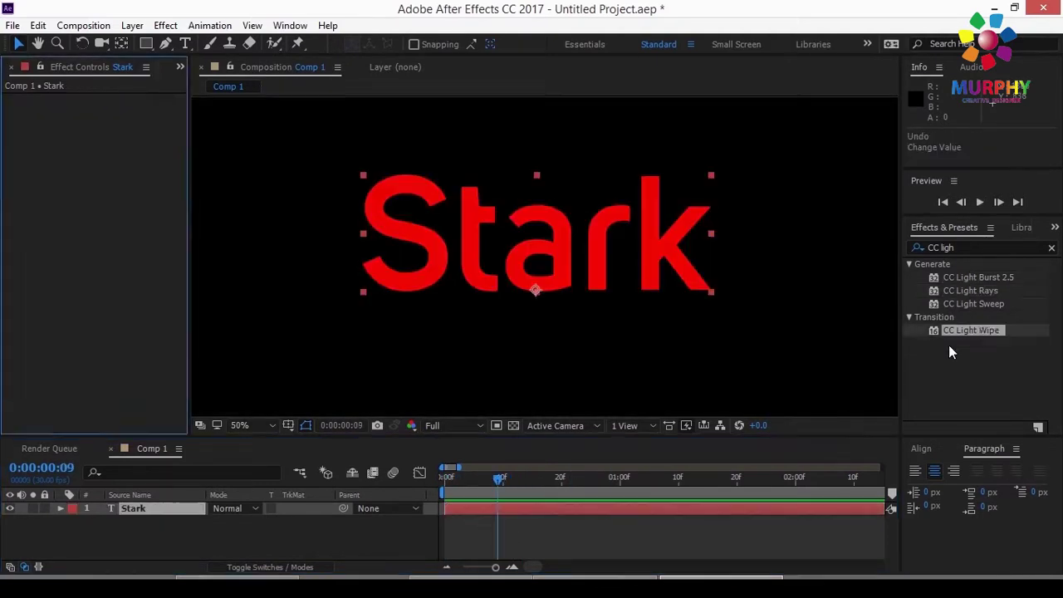
pyautogui.click(973, 304)
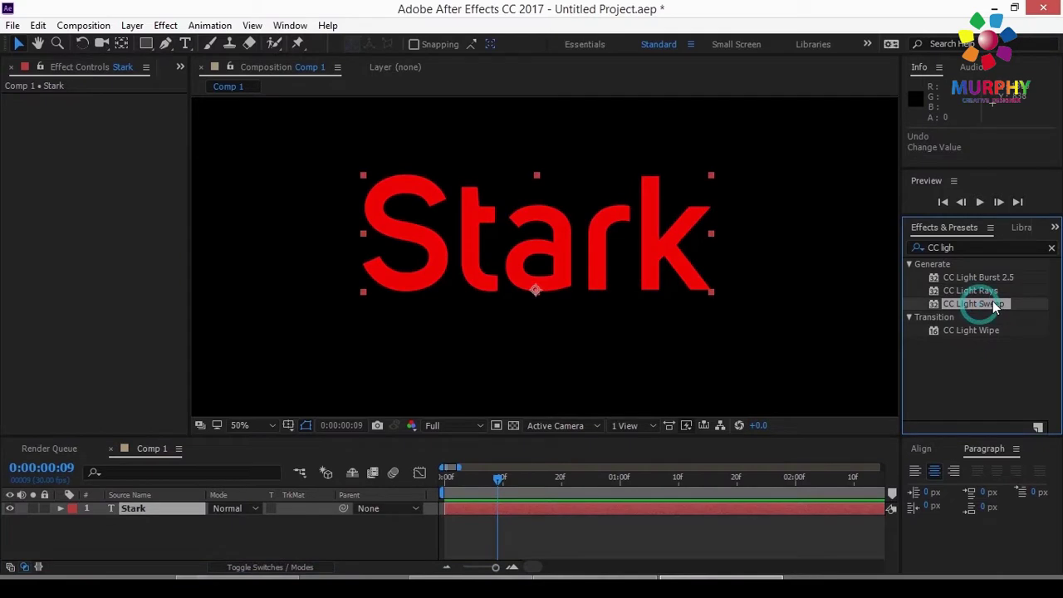
# Apply CC Light Sweep to the Stark layer, centre it left of the S, and keyframe Center
pyautogui.click(305, 537)
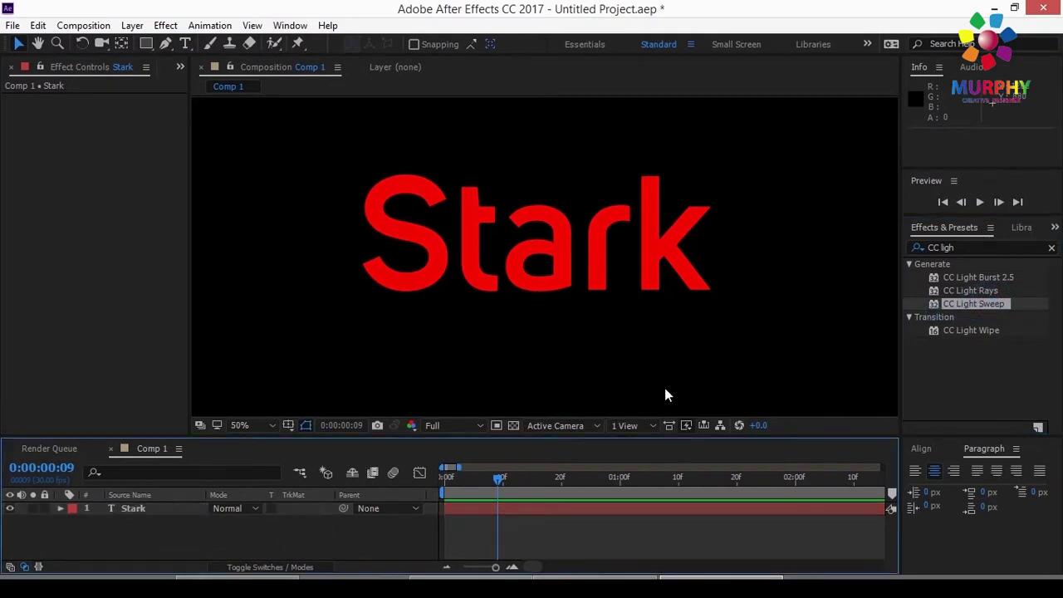
pyautogui.moveTo(966, 309); pyautogui.dragTo(153, 514)
pyautogui.moveTo(544, 152); pyautogui.dragTo(423, 256)
pyautogui.scroll(2, 333, 246)
pyautogui.moveTo(333, 246)
pyautogui.mouseDown()
pyautogui.moveTo(753, 236)
pyautogui.moveTo(397, 247)
pyautogui.moveTo(623, 254)
pyautogui.moveTo(324, 254)
pyautogui.mouseUp()
pyautogui.scroll(-4, 581, 248)
pyautogui.scroll(2, 573, 249)
pyautogui.moveTo(498, 478); pyautogui.dragTo(446, 478)
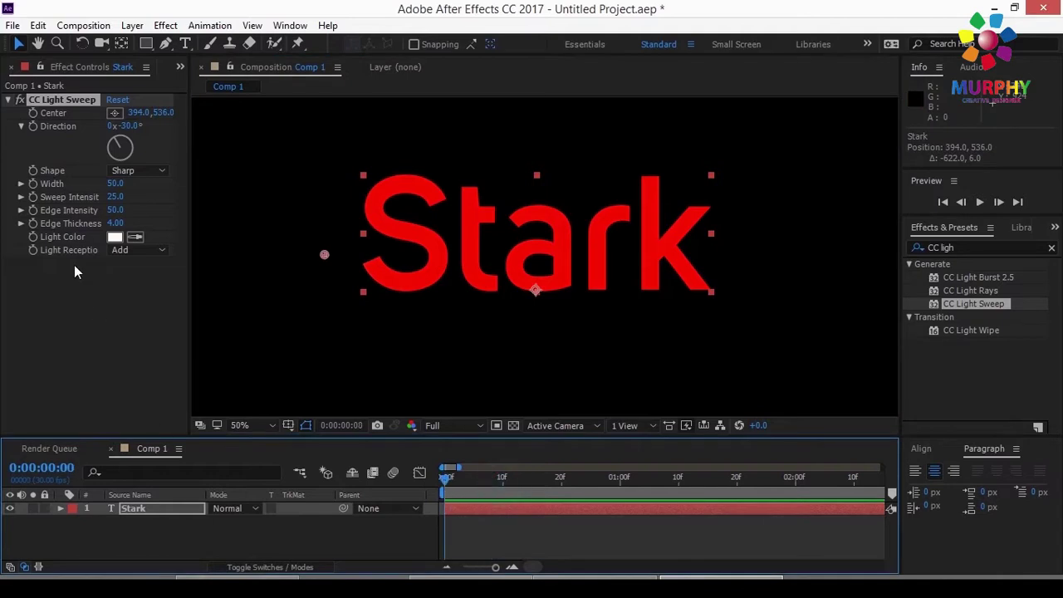
pyautogui.click(33, 113)
# Keyframe the sweep centre past the word's right side and scale Stark to about 197%
pyautogui.click(474, 477)
pyautogui.moveTo(324, 254); pyautogui.dragTo(759, 262)
pyautogui.press('Home')
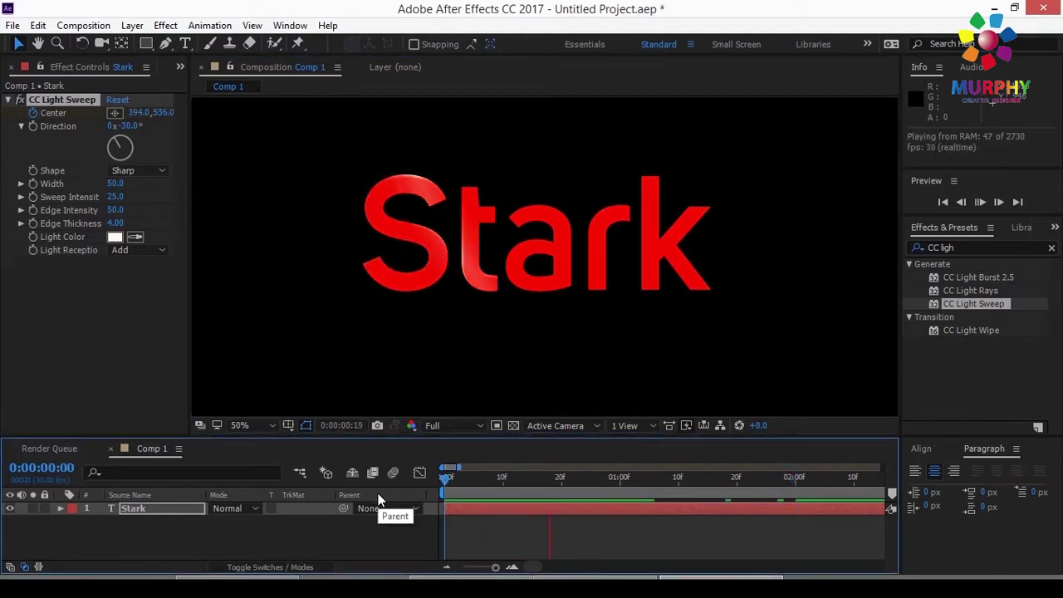
pyautogui.click(446, 478)
pyautogui.press('space')
pyautogui.scroll(2, 569, 274)
pyautogui.press('space')
pyautogui.scroll(-2, 538, 353)
pyautogui.scroll(2, 538, 353)
pyautogui.scroll(-2, 540, 322)
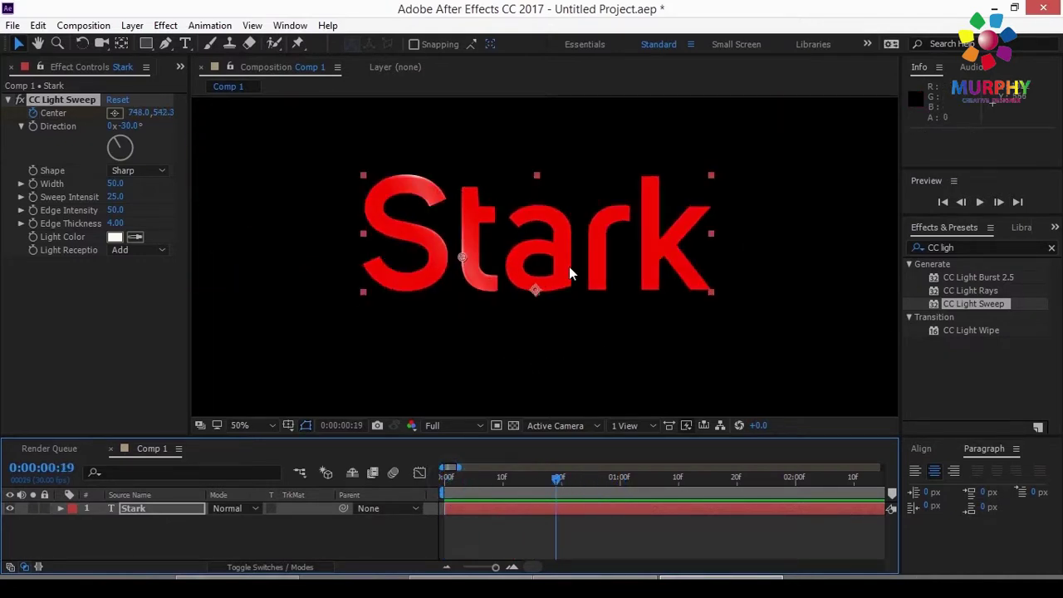
pyautogui.moveTo(711, 291); pyautogui.dragTo(781, 338)
pyautogui.moveTo(716, 271); pyautogui.dragTo(710, 284)
# Turn the sweep direction to -56° and make the light colour green
pyautogui.moveTo(119, 152); pyautogui.dragTo(113, 147)
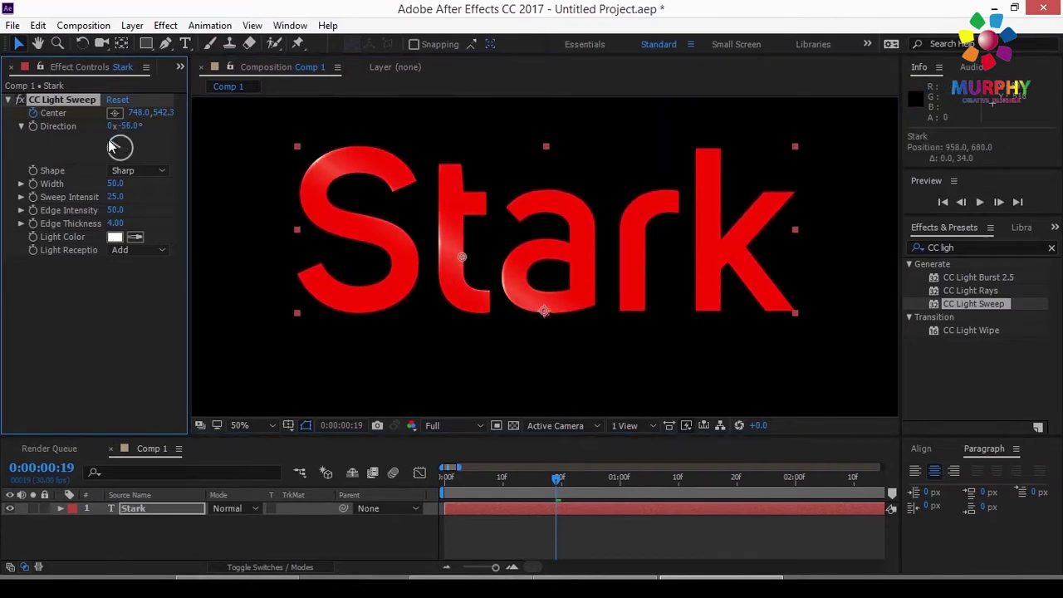
pyautogui.click(114, 240)
pyautogui.moveTo(325, 490); pyautogui.dragTo(326, 455)
pyautogui.click(306, 316)
pyautogui.click(449, 316)
pyautogui.moveTo(556, 485); pyautogui.dragTo(504, 487)
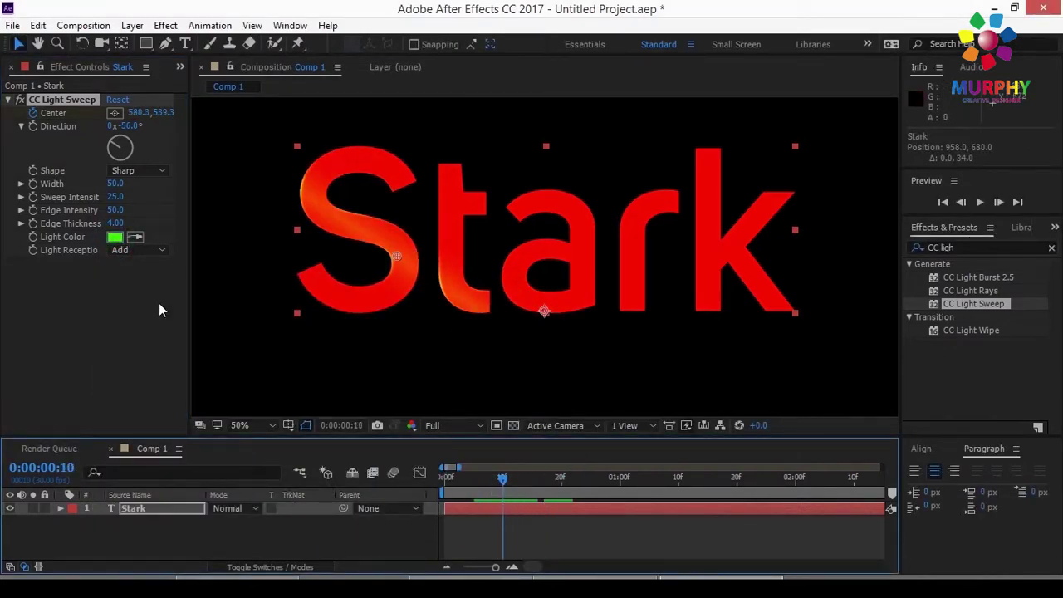
# Try Width 167 and Sweep Intensity 46, then undo those changes
pyautogui.moveTo(116, 184); pyautogui.dragTo(210, 197)
pyautogui.moveTo(509, 482)
pyautogui.mouseDown()
pyautogui.moveTo(615, 482)
pyautogui.moveTo(498, 482)
pyautogui.mouseUp()
pyautogui.moveTo(146, 199); pyautogui.dragTo(140, 203)
pyautogui.moveTo(502, 487); pyautogui.dragTo(556, 480)
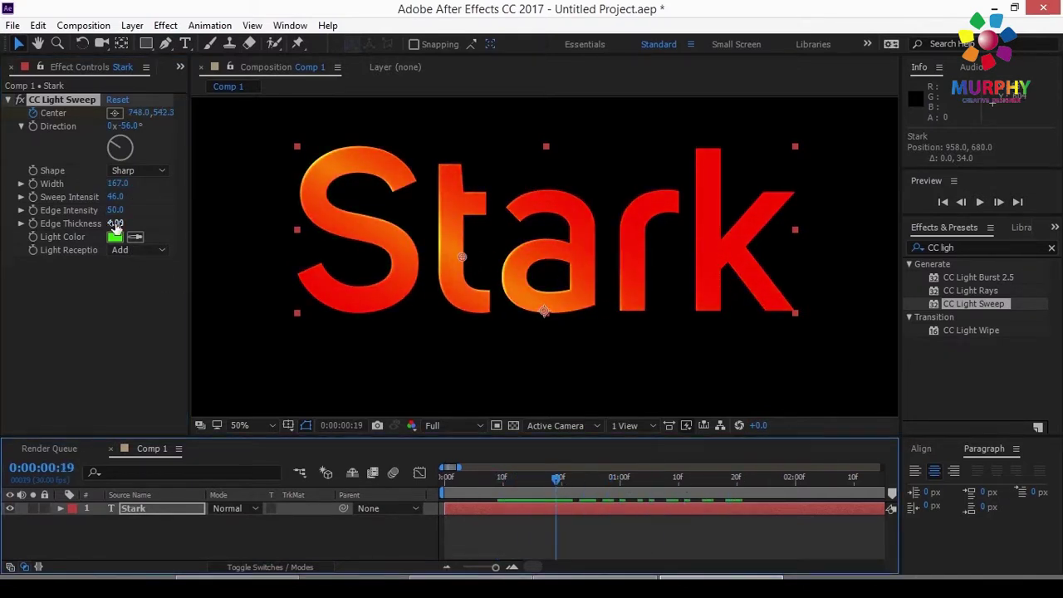
pyautogui.moveTo(557, 479); pyautogui.dragTo(422, 498)
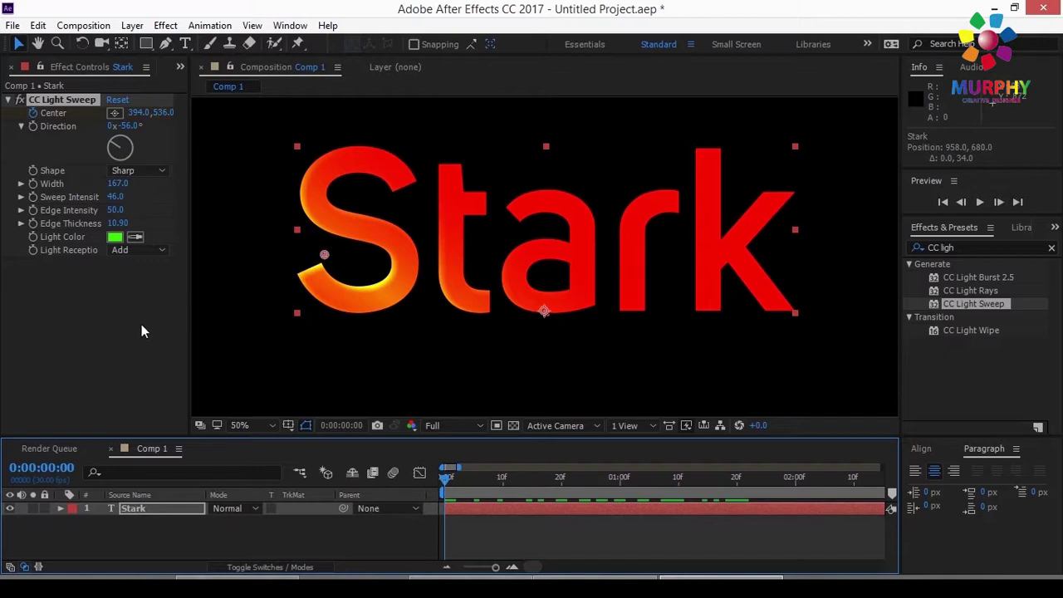
pyautogui.hotkey('ctrl', 'z')
pyautogui.hotkey('ctrl', 'z')
pyautogui.hotkey('ctrl', 'z')
pyautogui.hotkey('shift', 'pagedown')
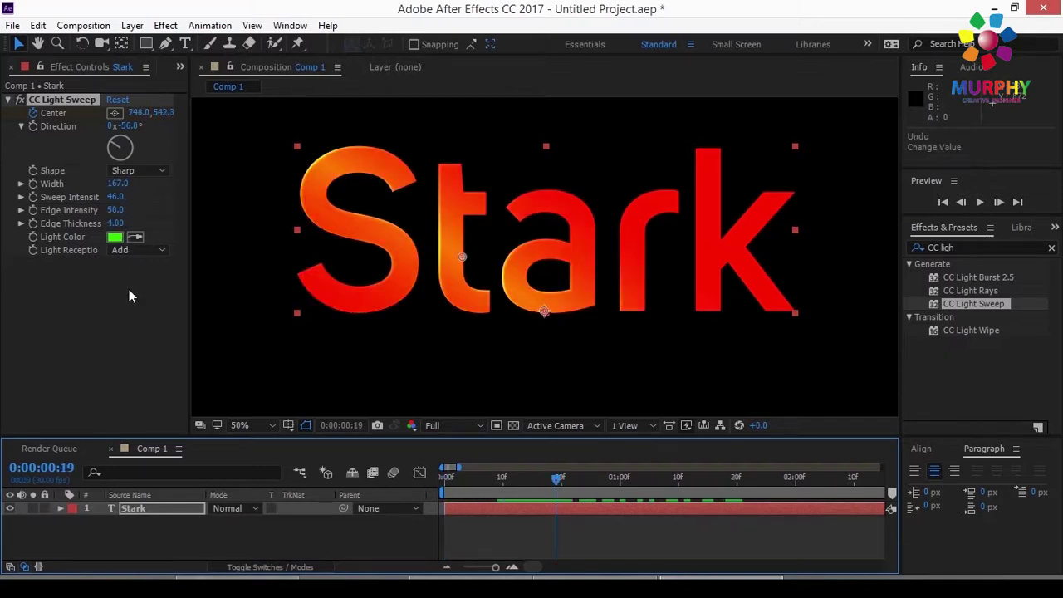
pyautogui.hotkey('ctrl', 'z')
pyautogui.hotkey('ctrl', 'z')
pyautogui.click(557, 480)
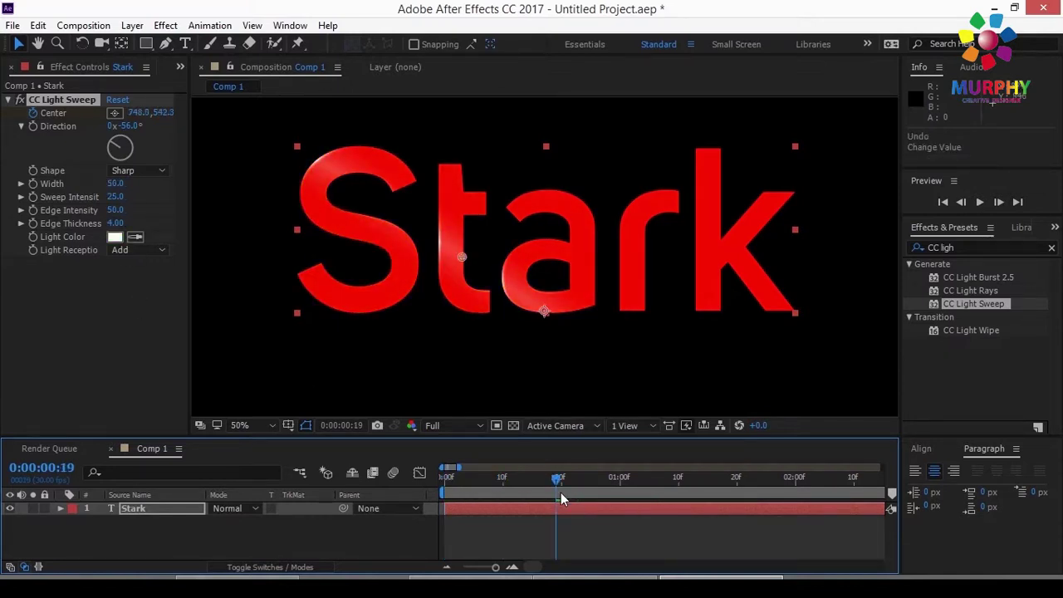
pyautogui.moveTo(558, 480)
pyautogui.mouseDown()
pyautogui.moveTo(524, 481)
pyautogui.moveTo(544, 480)
pyautogui.mouseUp()
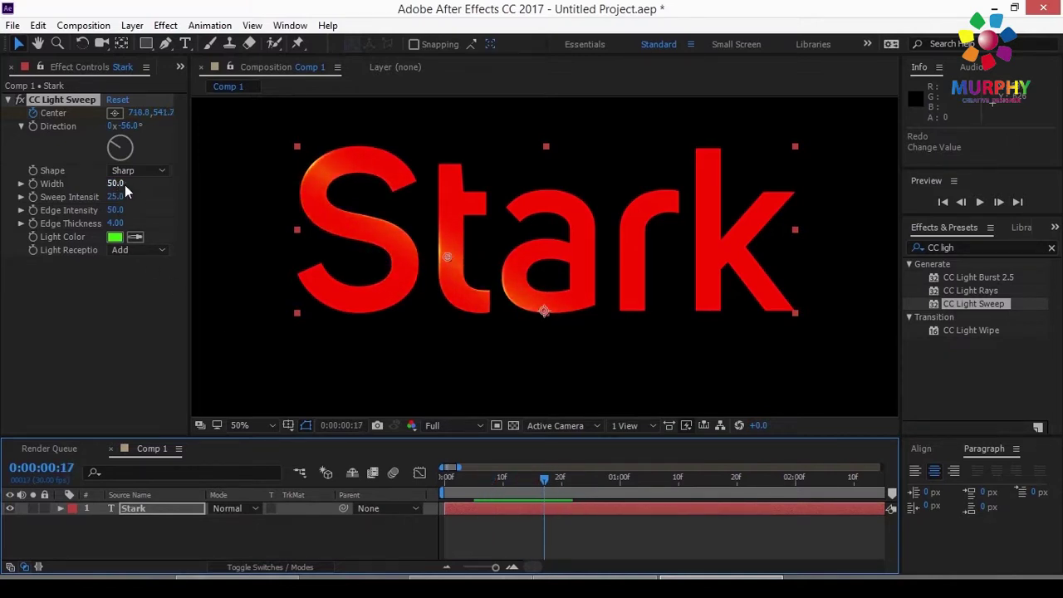
# Set the sweep Shape to Smooth, Edge Thickness 6.30 and Width 70
pyautogui.click(133, 170)
pyautogui.click(147, 202)
pyautogui.moveTo(545, 480); pyautogui.dragTo(532, 480)
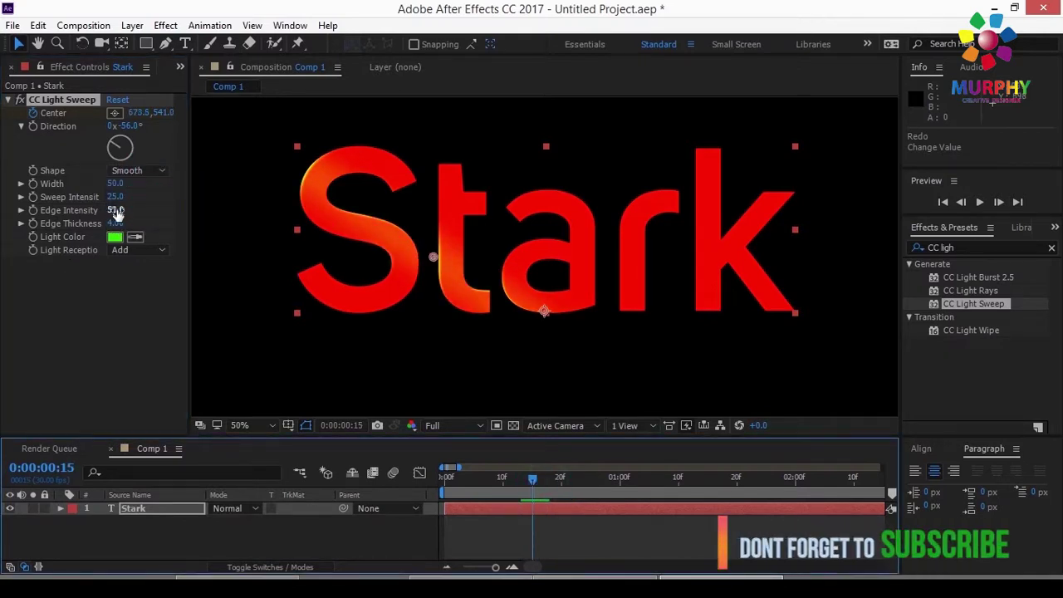
pyautogui.moveTo(116, 224); pyautogui.dragTo(135, 223)
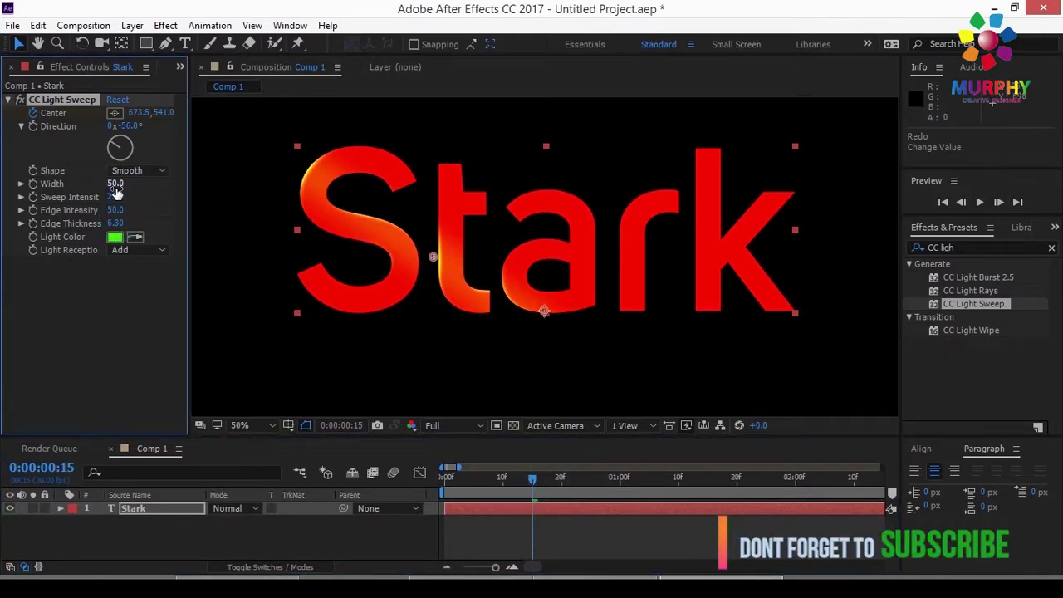
pyautogui.moveTo(112, 184); pyautogui.dragTo(129, 184)
pyautogui.moveTo(528, 478); pyautogui.dragTo(650, 483)
# Set Light Reception to Cutout and preview it across the text
pyautogui.click(148, 250)
pyautogui.click(153, 301)
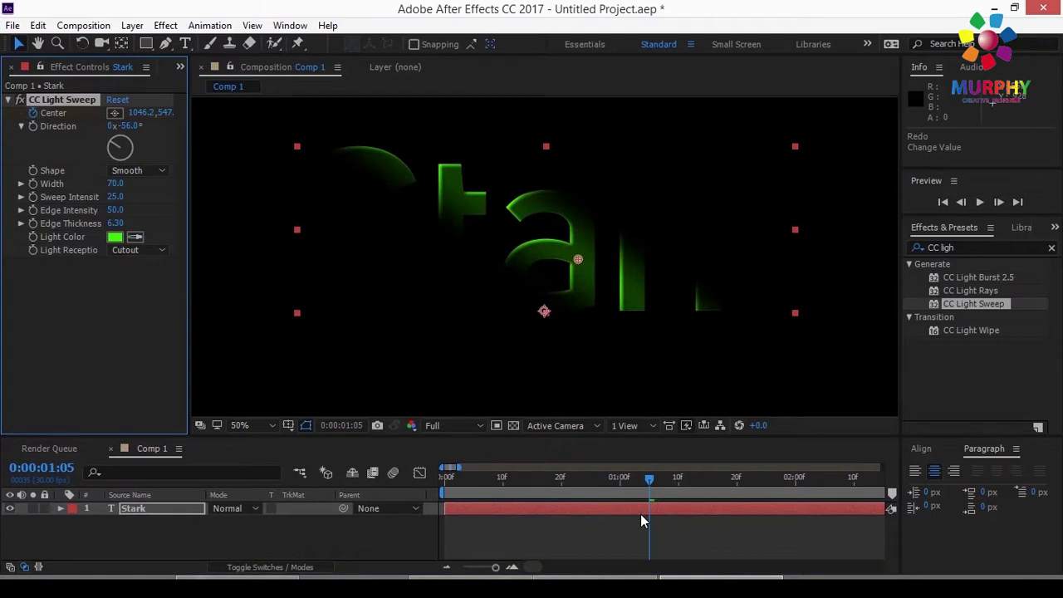
pyautogui.click(526, 478)
pyautogui.moveTo(510, 477); pyautogui.dragTo(517, 503)
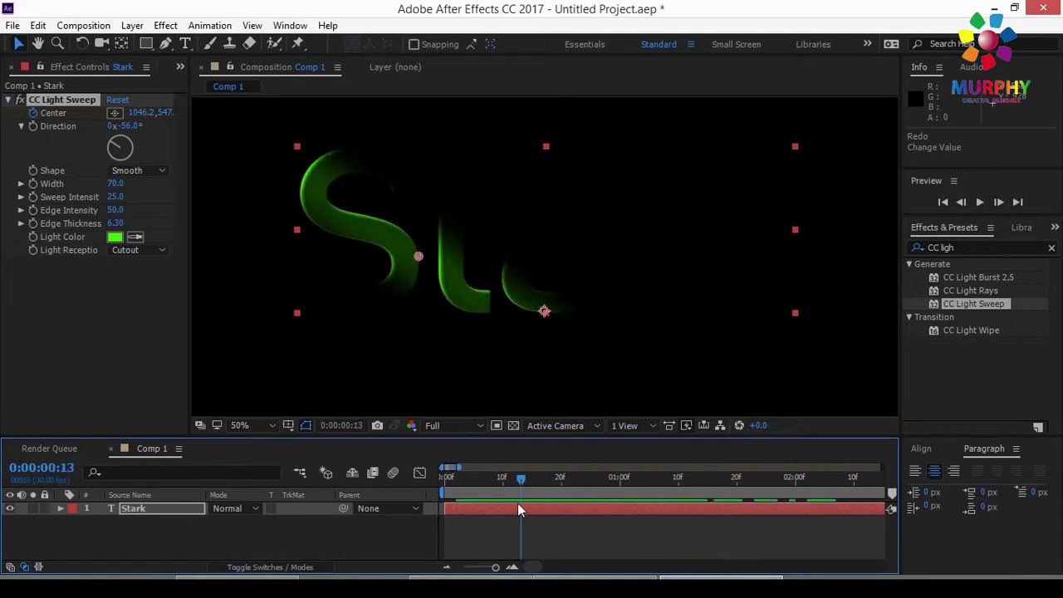
# Turn the sweep direction to -43°, keeping the Smooth shape
pyautogui.moveTo(115, 150); pyautogui.dragTo(110, 149)
pyautogui.moveTo(521, 480)
pyautogui.mouseDown()
pyautogui.moveTo(622, 480)
pyautogui.moveTo(533, 480)
pyautogui.mouseUp()
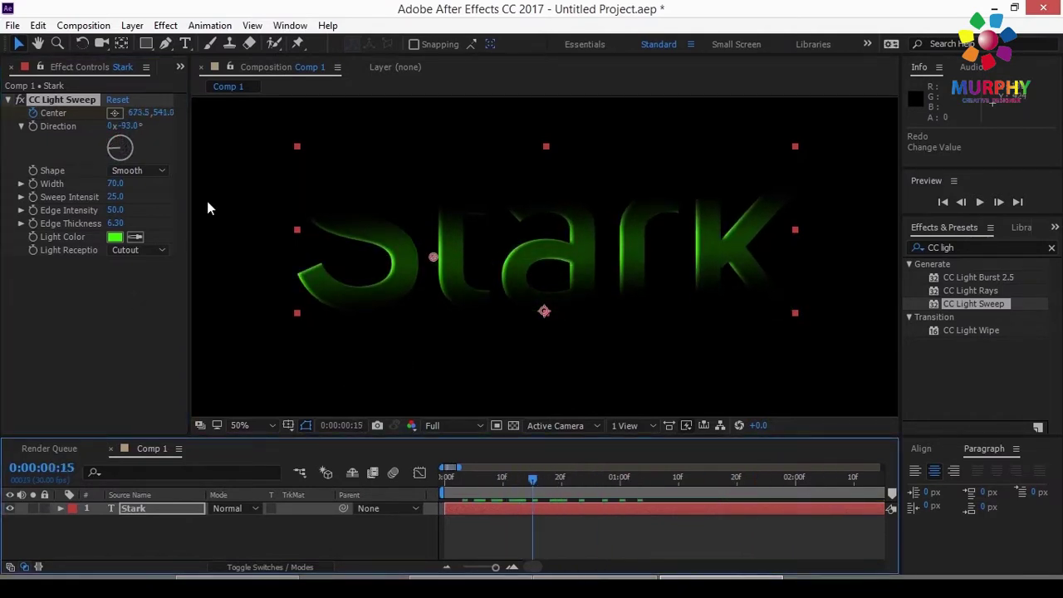
pyautogui.moveTo(119, 148); pyautogui.dragTo(107, 147)
pyautogui.moveTo(514, 480); pyautogui.dragTo(491, 486)
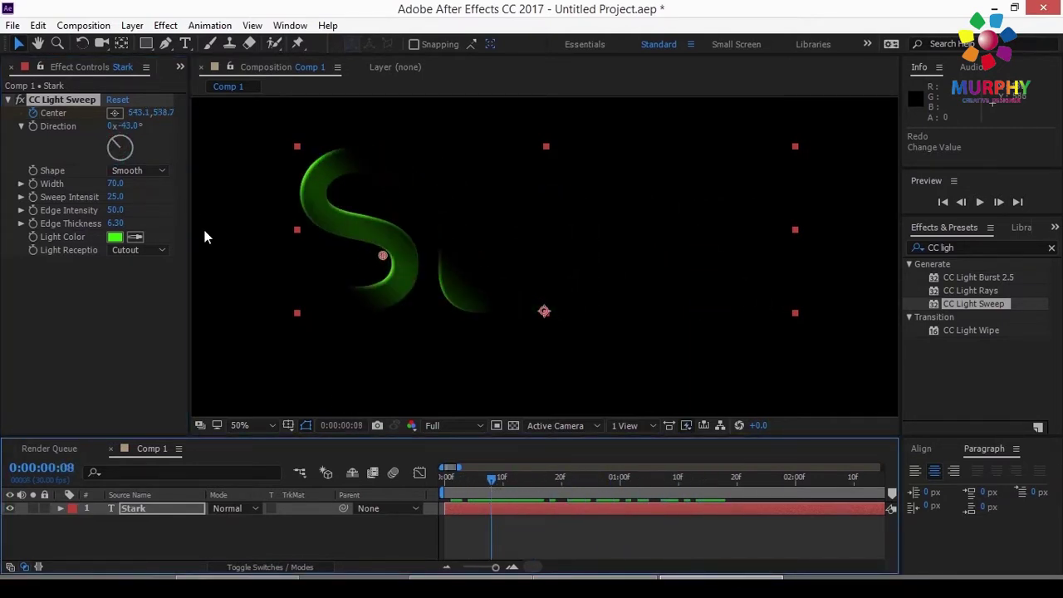
pyautogui.click(168, 171)
pyautogui.click(166, 171)
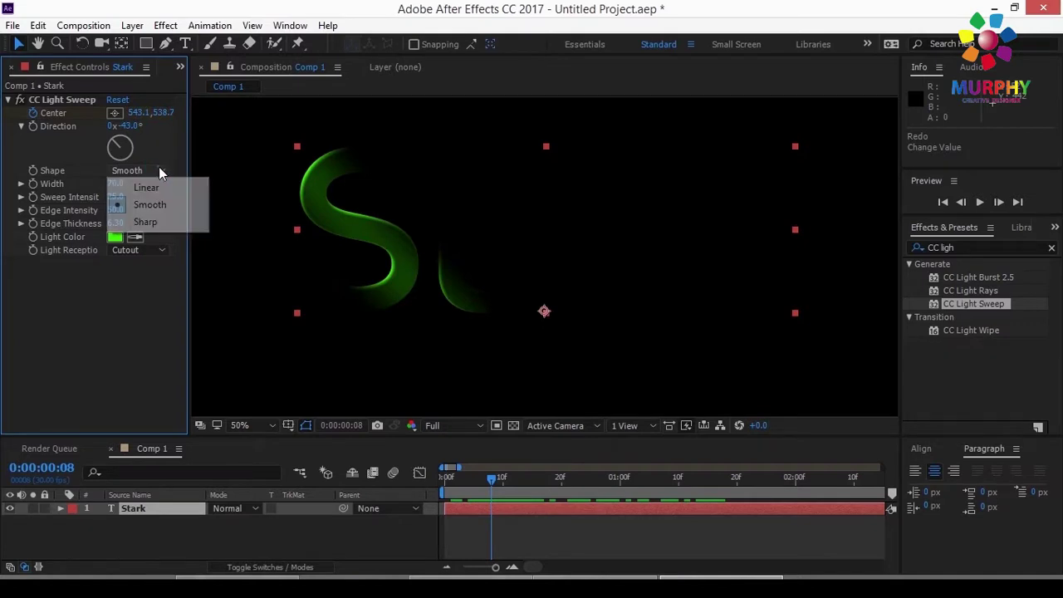
pyautogui.click(70, 184)
# Widen the sweep, adjust Sweep Intensity, and raise Edge Intensity to 136
pyautogui.moveTo(114, 183); pyautogui.dragTo(136, 194)
pyautogui.click(498, 481)
pyautogui.moveTo(502, 488)
pyautogui.mouseDown()
pyautogui.moveTo(539, 479)
pyautogui.moveTo(492, 479)
pyautogui.mouseUp()
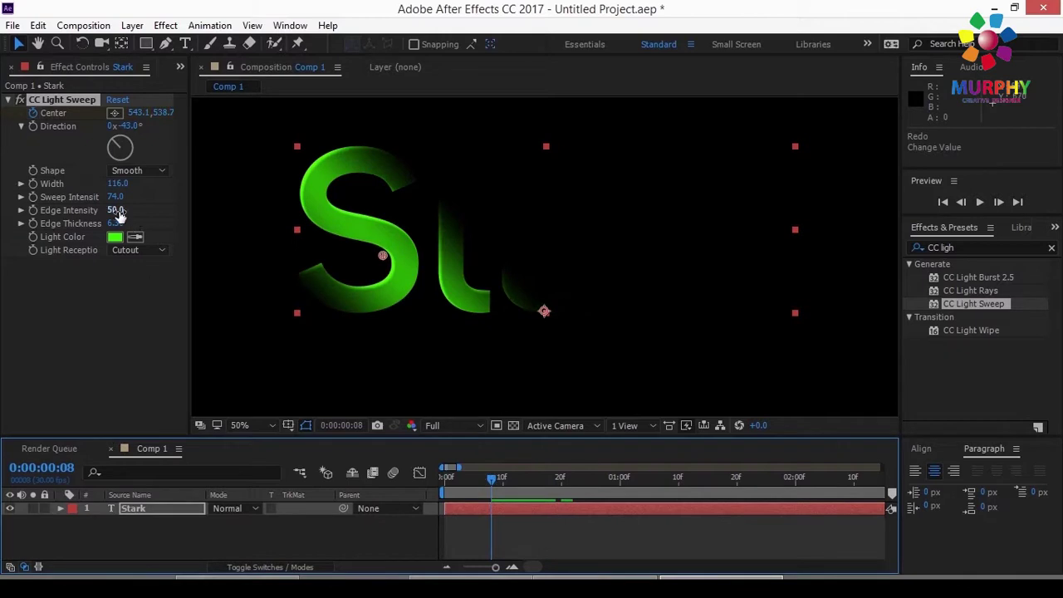
pyautogui.moveTo(117, 200); pyautogui.dragTo(192, 209)
pyautogui.moveTo(492, 479); pyautogui.dragTo(538, 480)
# Try several hues and set the light colour to blue
pyautogui.click(114, 237)
pyautogui.click(327, 356)
pyautogui.moveTo(353, 287); pyautogui.dragTo(899, 141)
pyautogui.moveTo(872, 250); pyautogui.dragTo(762, 162)
pyautogui.moveTo(875, 178); pyautogui.dragTo(875, 260)
pyautogui.moveTo(839, 185); pyautogui.dragTo(830, 214)
pyautogui.moveTo(876, 260); pyautogui.dragTo(876, 213)
pyautogui.moveTo(835, 148); pyautogui.dragTo(938, 181)
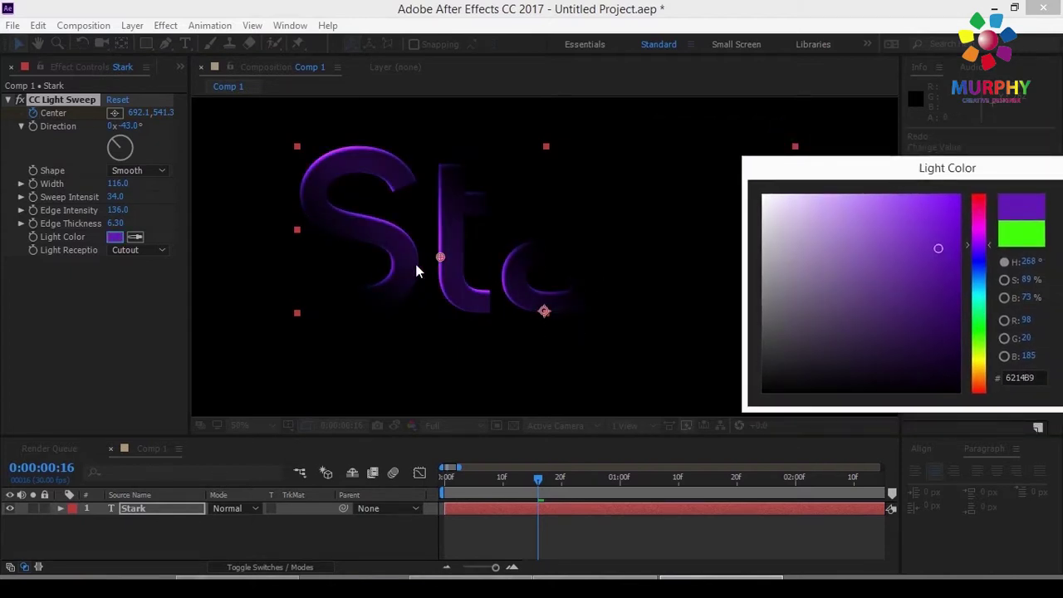
pyautogui.moveTo(984, 255); pyautogui.dragTo(898, 274)
pyautogui.click(162, 250)
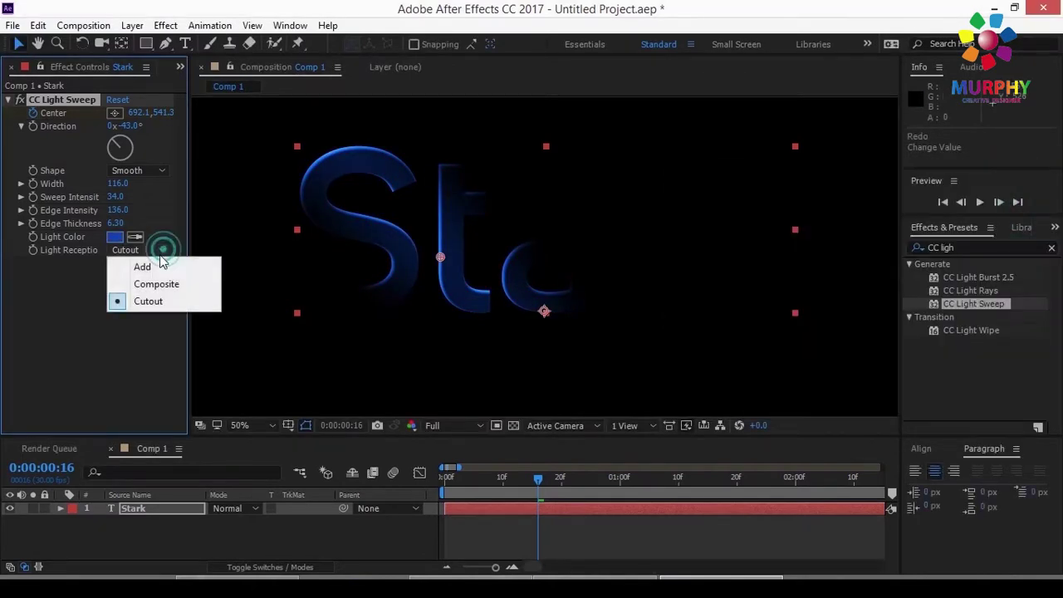
# Switch Light Reception to Add, preview, and try a green light colour
pyautogui.click(178, 267)
pyautogui.moveTo(551, 479); pyautogui.dragTo(620, 477)
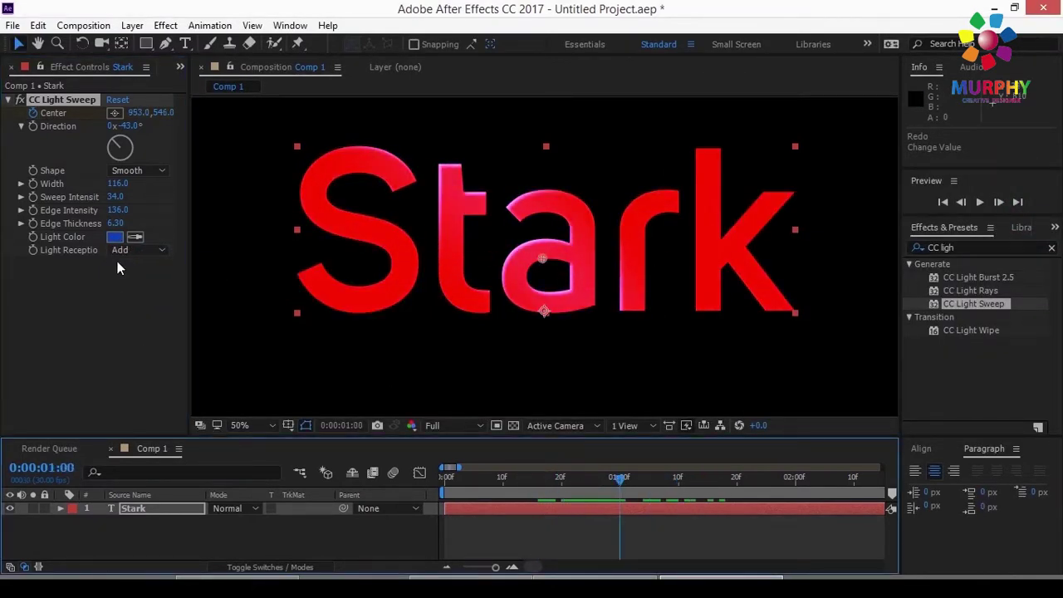
pyautogui.click(115, 237)
pyautogui.click(901, 349)
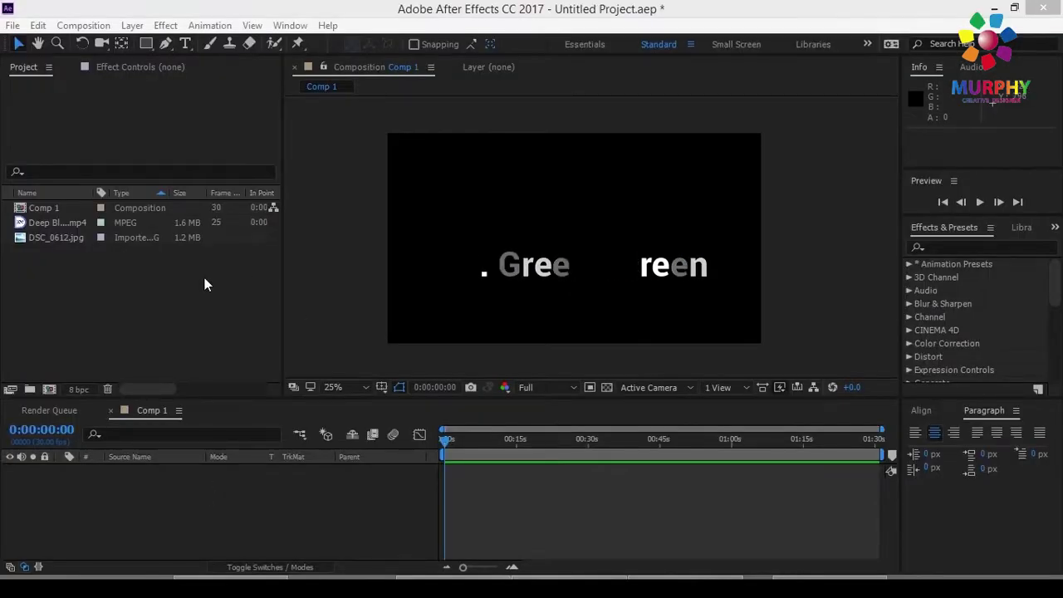
# Stack DSC_0612.jpg above the sky clip in Comp 1 and fit the sky layer to the frame
pyautogui.click(49, 239)
pyautogui.moveTo(52, 235); pyautogui.dragTo(166, 485)
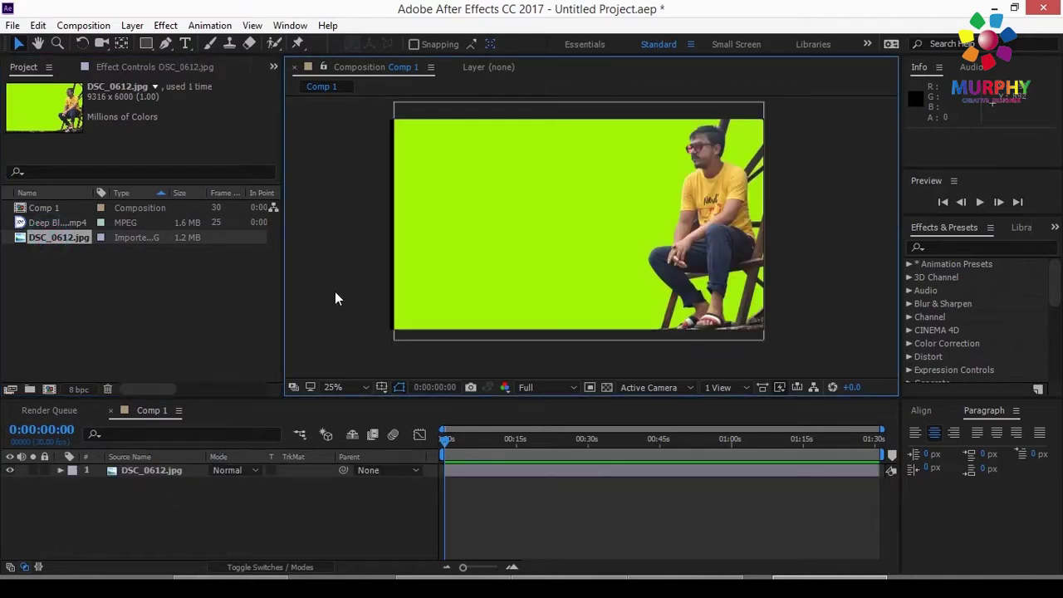
pyautogui.click(51, 224)
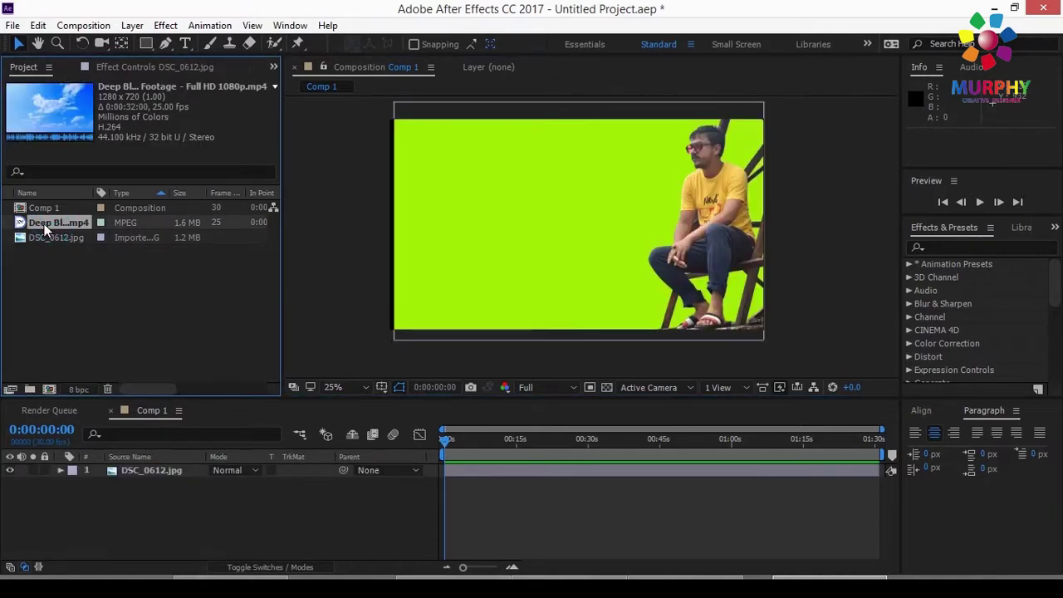
pyautogui.moveTo(48, 221); pyautogui.dragTo(122, 394)
pyautogui.moveTo(124, 456); pyautogui.dragTo(128, 481)
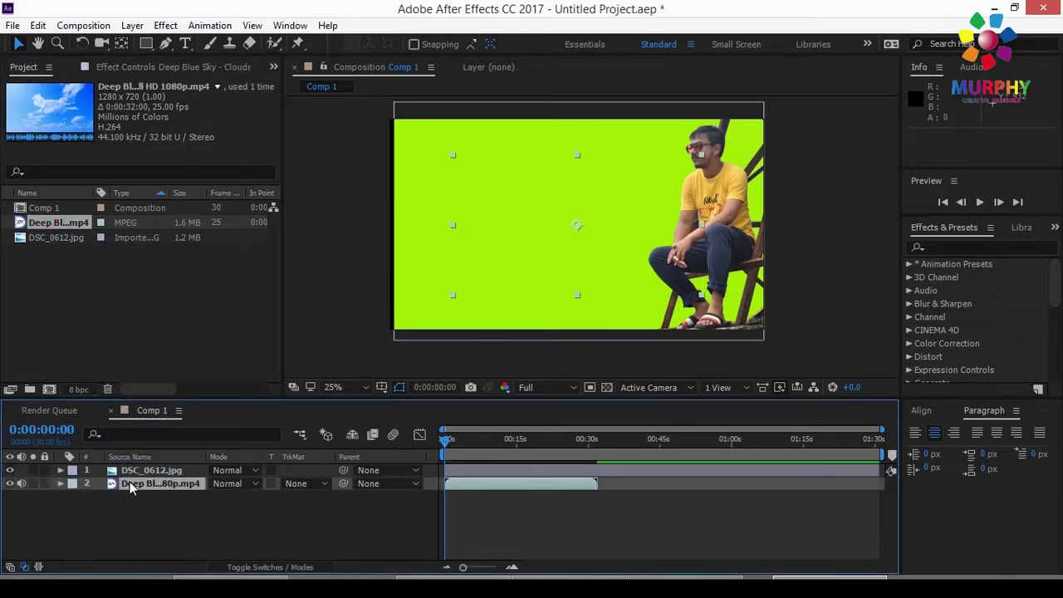
pyautogui.hotkey('ctrl', 'alt', 'f')
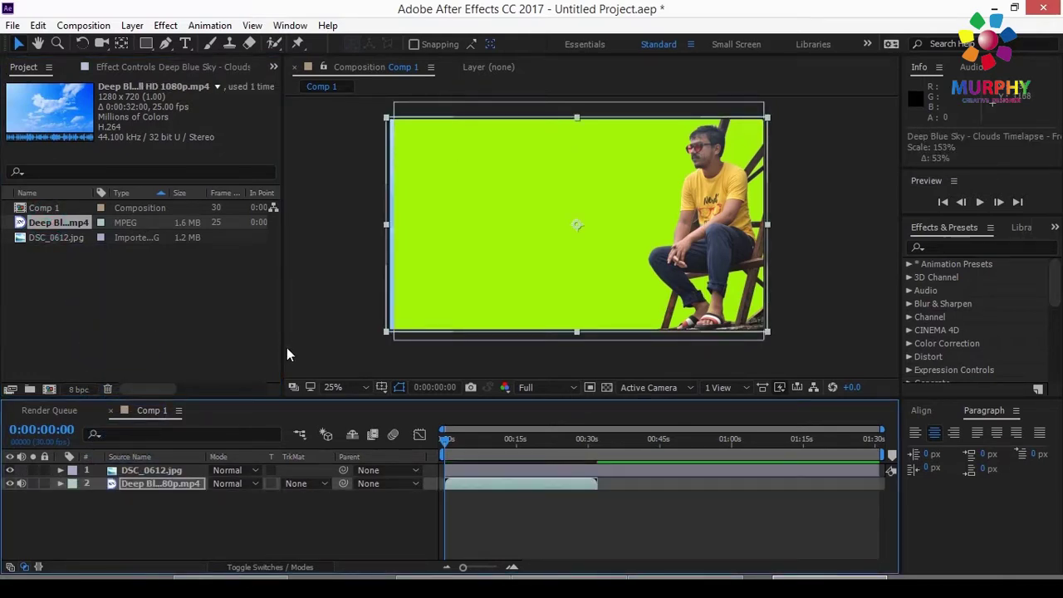
pyautogui.click(813, 336)
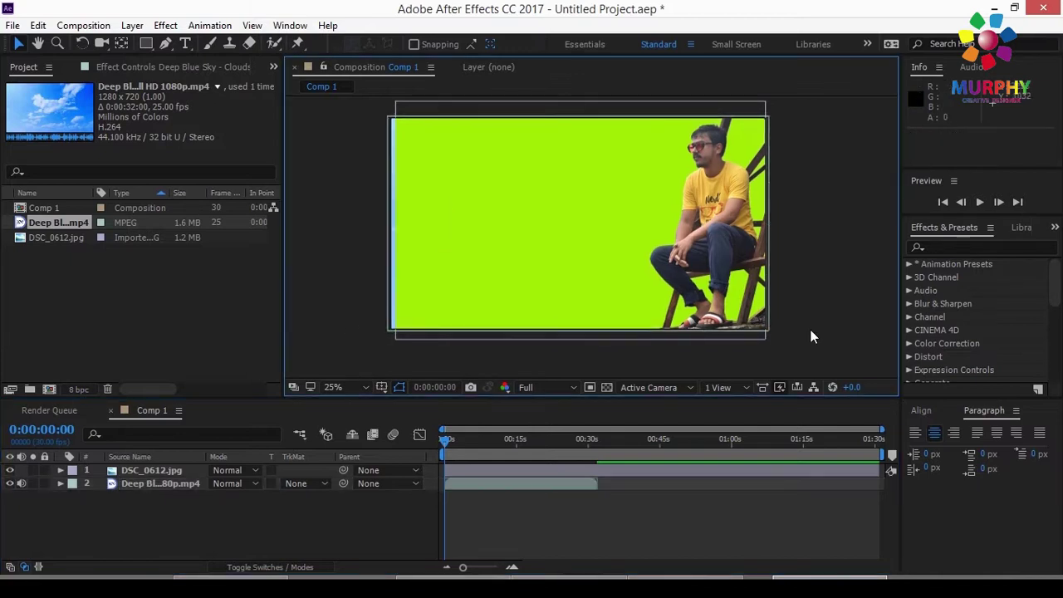
pyautogui.click(937, 248)
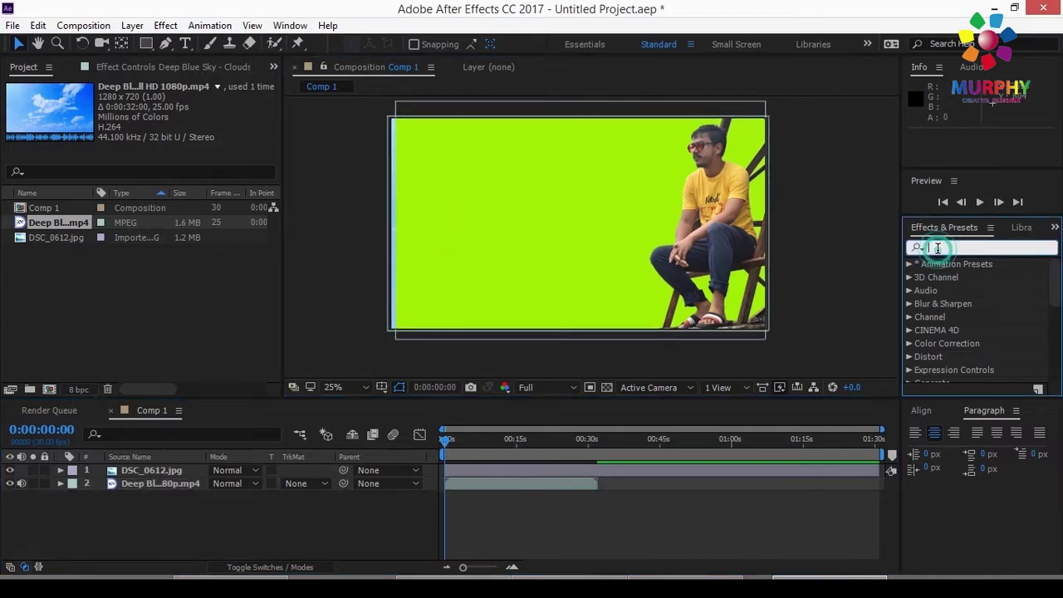
# Apply Keylight (1.2) to DSC_0612.jpg and sample the green backdrop as the Screen Colour
pyautogui.write('key')
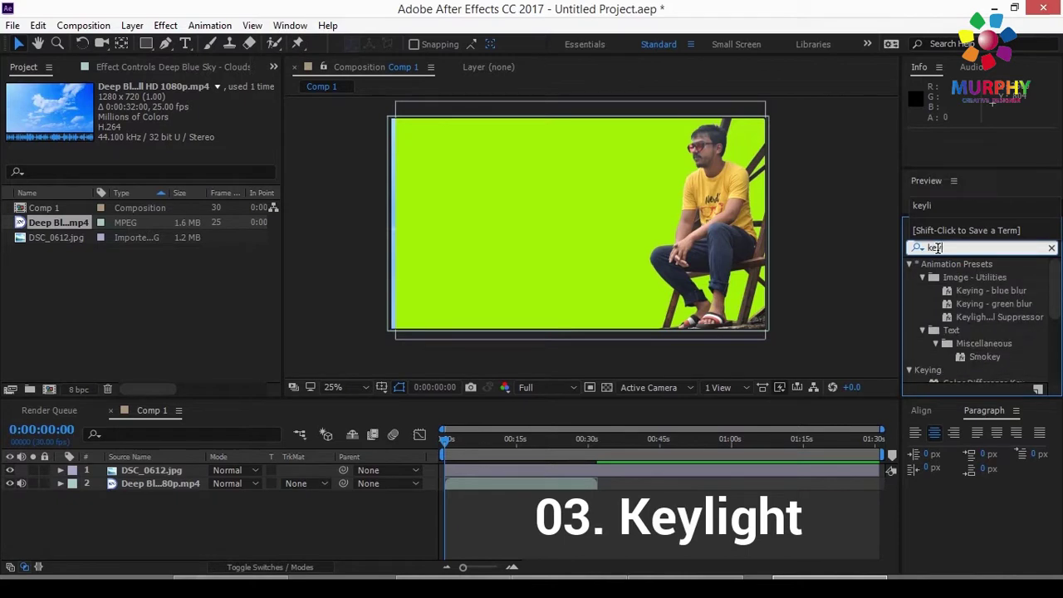
pyautogui.write('li')
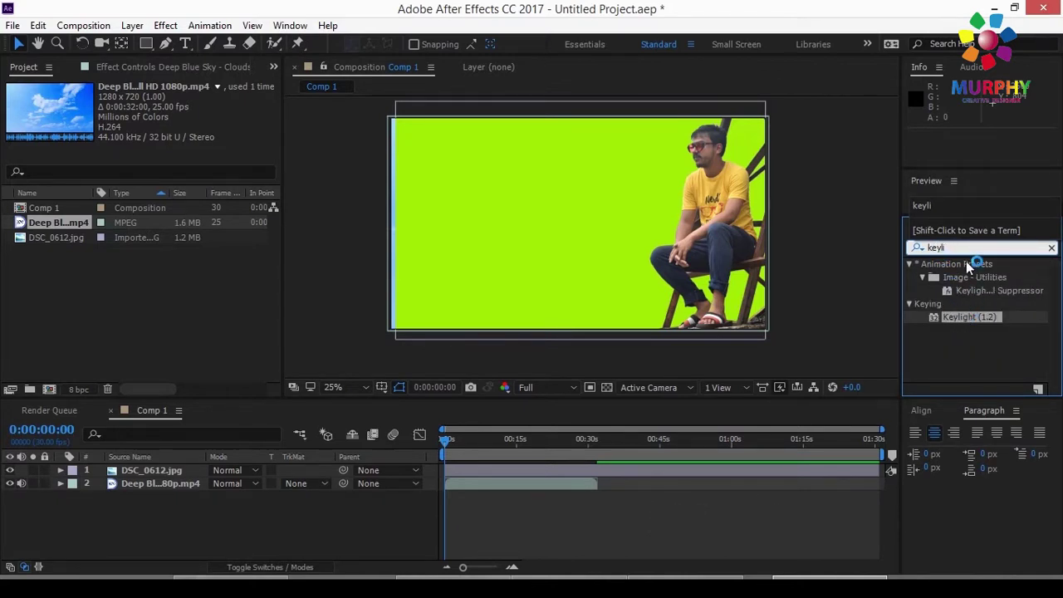
pyautogui.click(968, 317)
pyautogui.moveTo(968, 317); pyautogui.dragTo(162, 473)
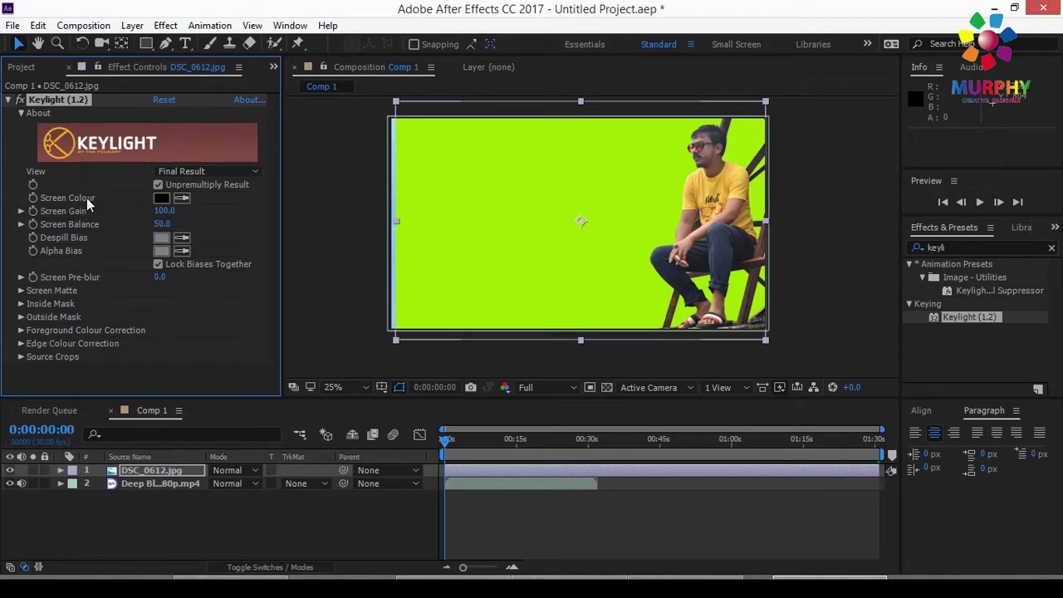
pyautogui.click(183, 198)
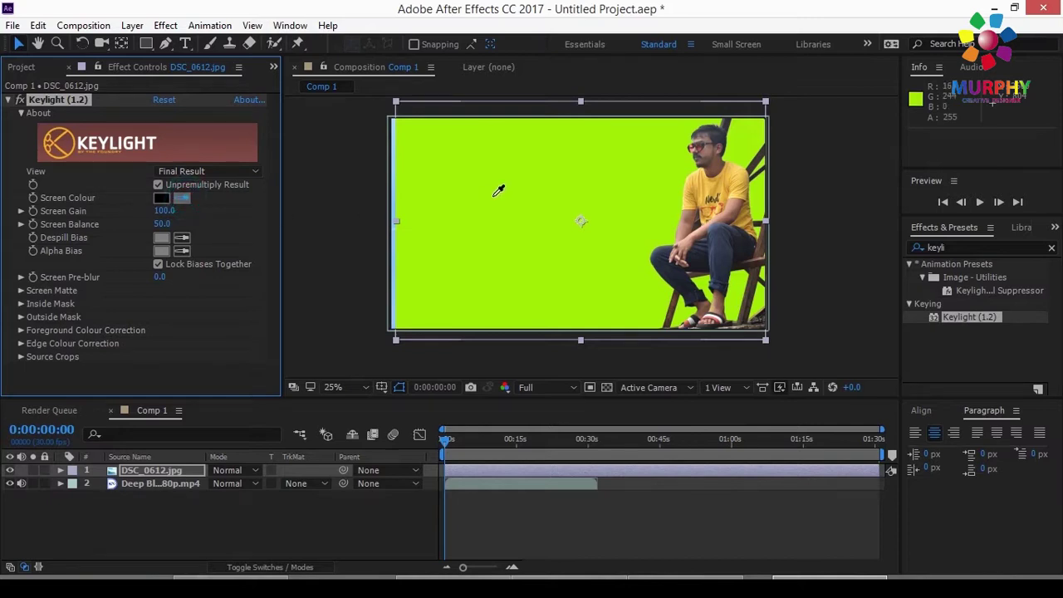
pyautogui.click(523, 180)
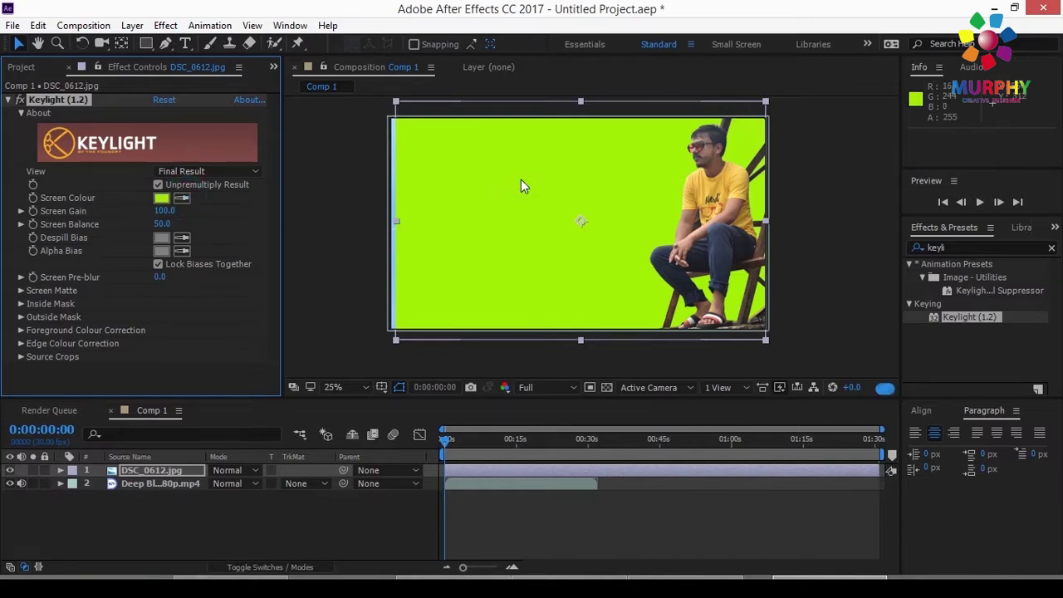
pyautogui.click(347, 287)
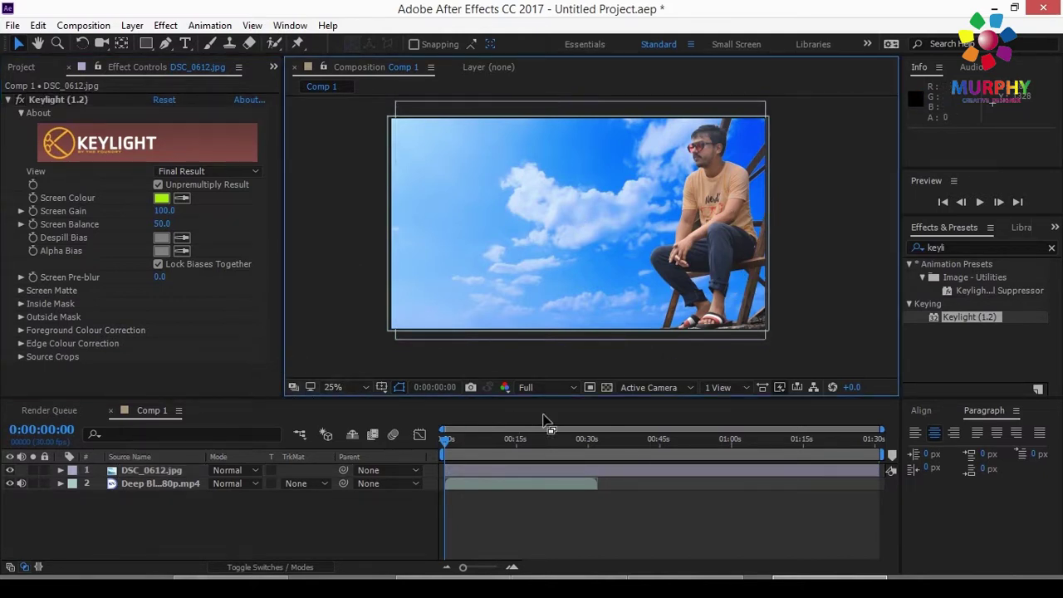
# Set the viewer magnification to Fit and preview the keyed composition
pyautogui.click(365, 388)
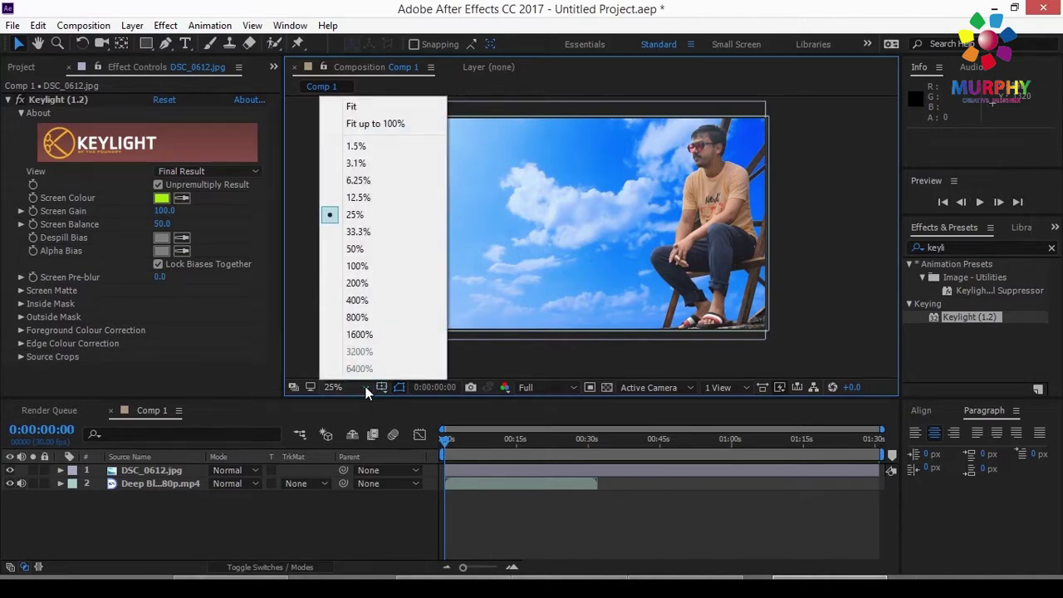
pyautogui.click(352, 106)
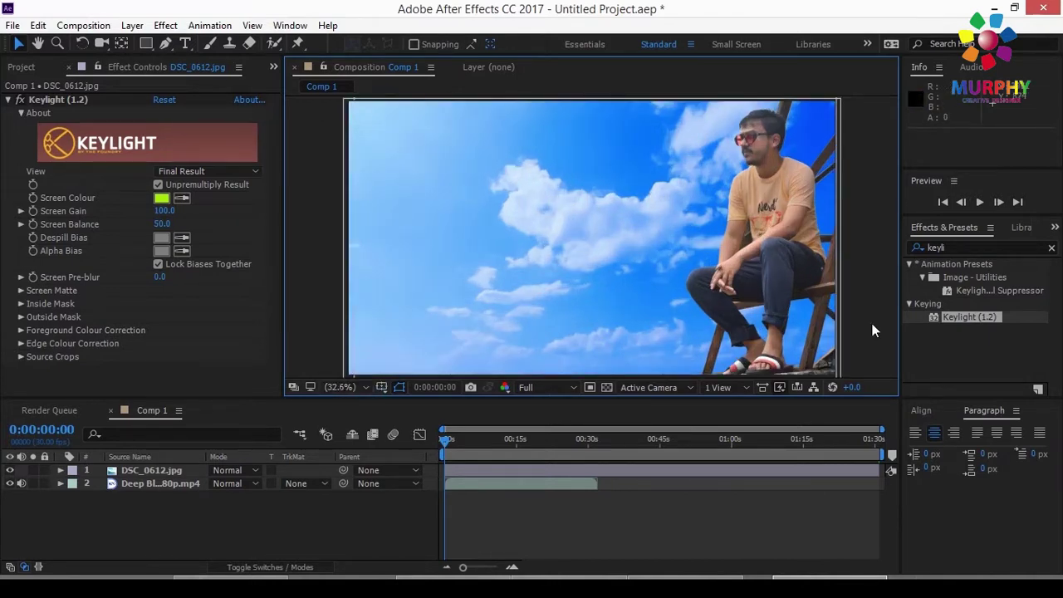
pyautogui.press('space')
pyautogui.scroll(4, 686, 191)
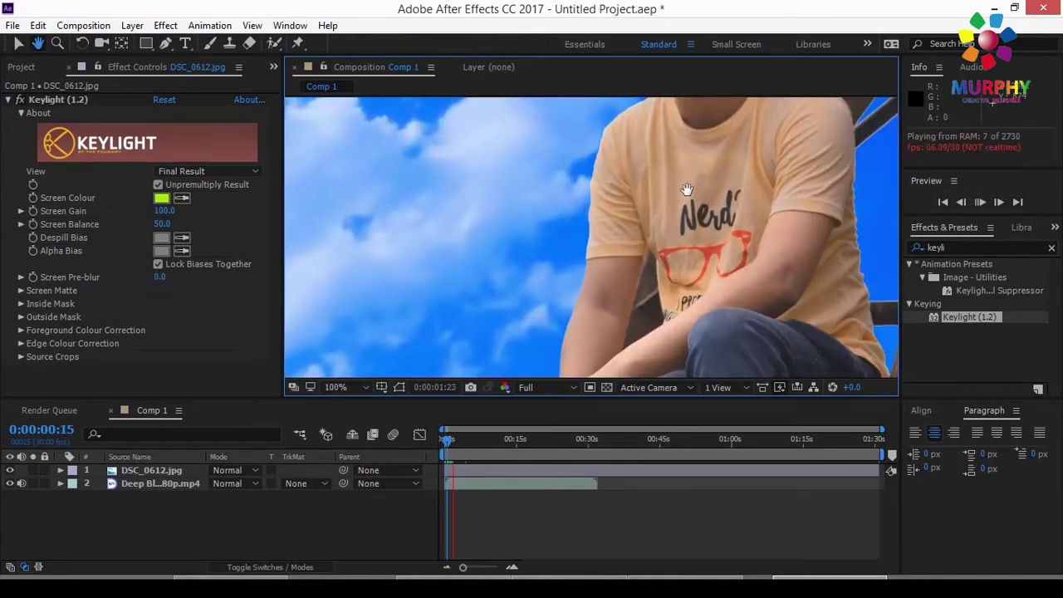
# At 0:00:01:04, raise Keylight's Screen Balance from 50.0 to 74.0
pyautogui.moveTo(447, 439); pyautogui.dragTo(450, 439)
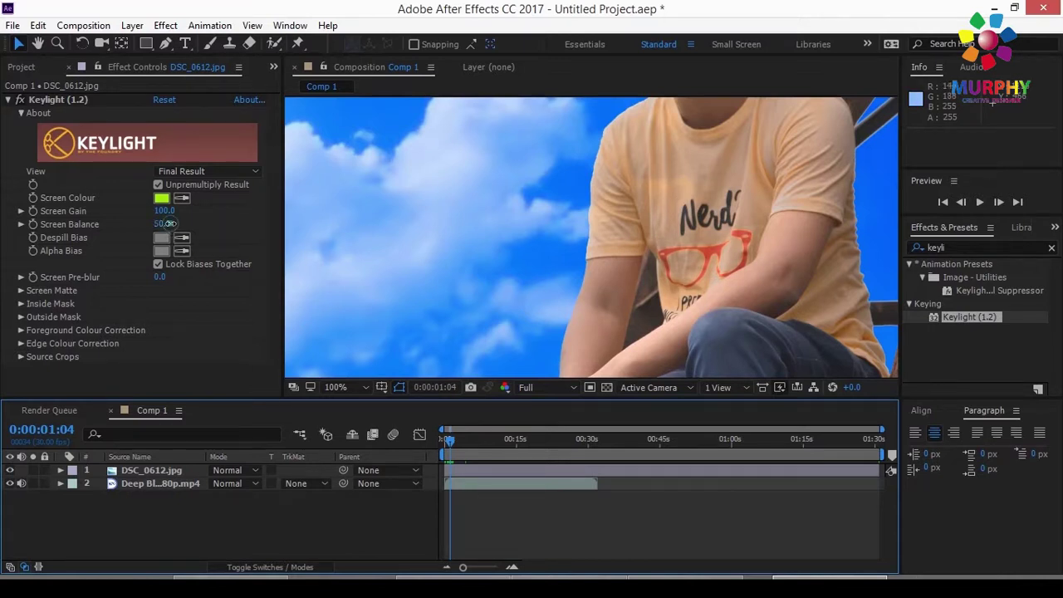
pyautogui.moveTo(169, 223); pyautogui.dragTo(179, 223)
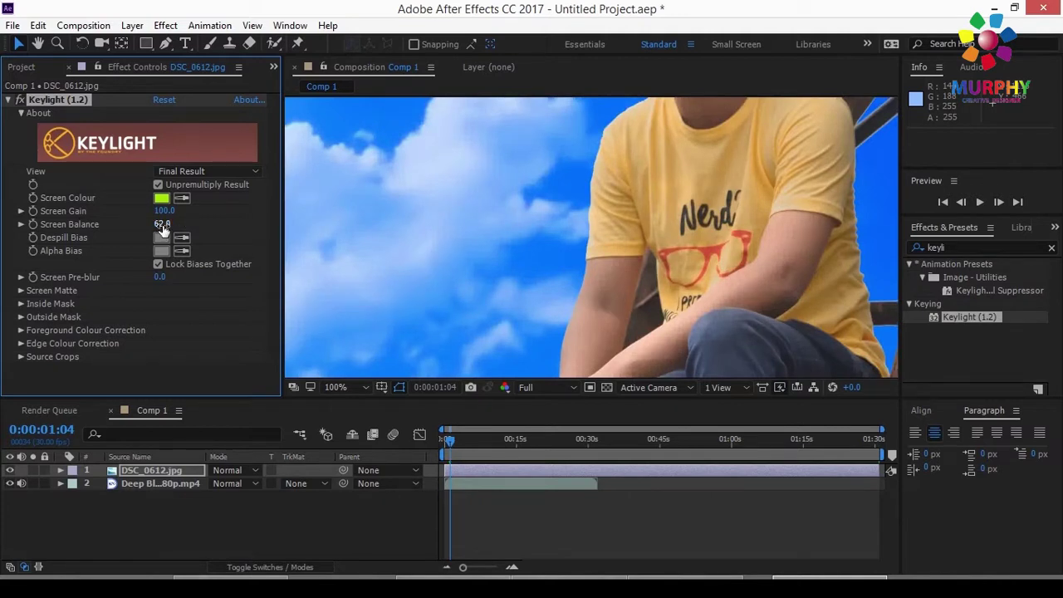
pyautogui.moveTo(162, 224); pyautogui.dragTo(169, 224)
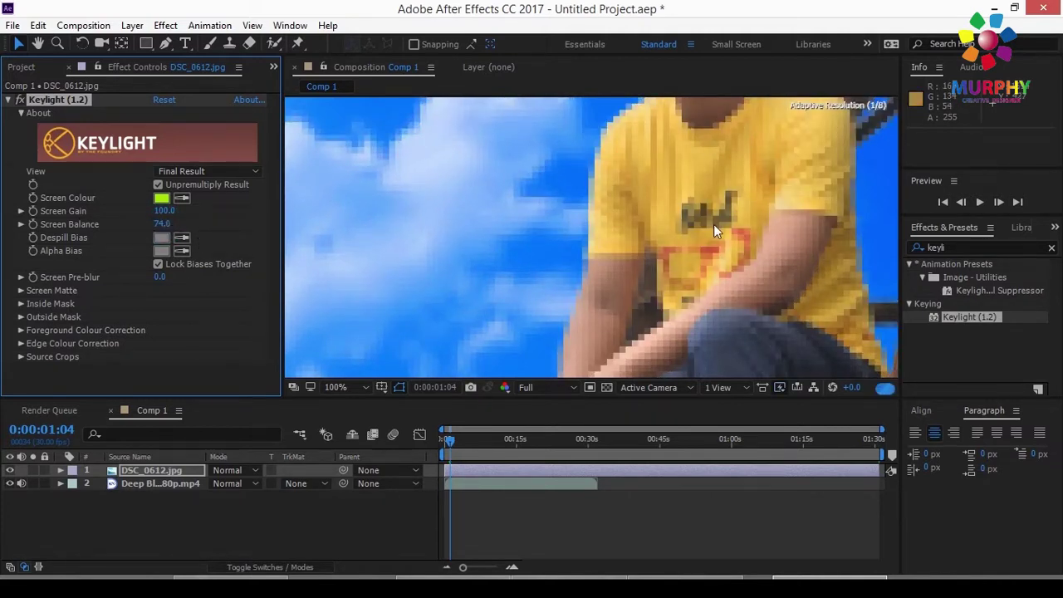
pyautogui.scroll(-4, 697, 253)
pyautogui.moveTo(567, 248); pyautogui.dragTo(651, 232)
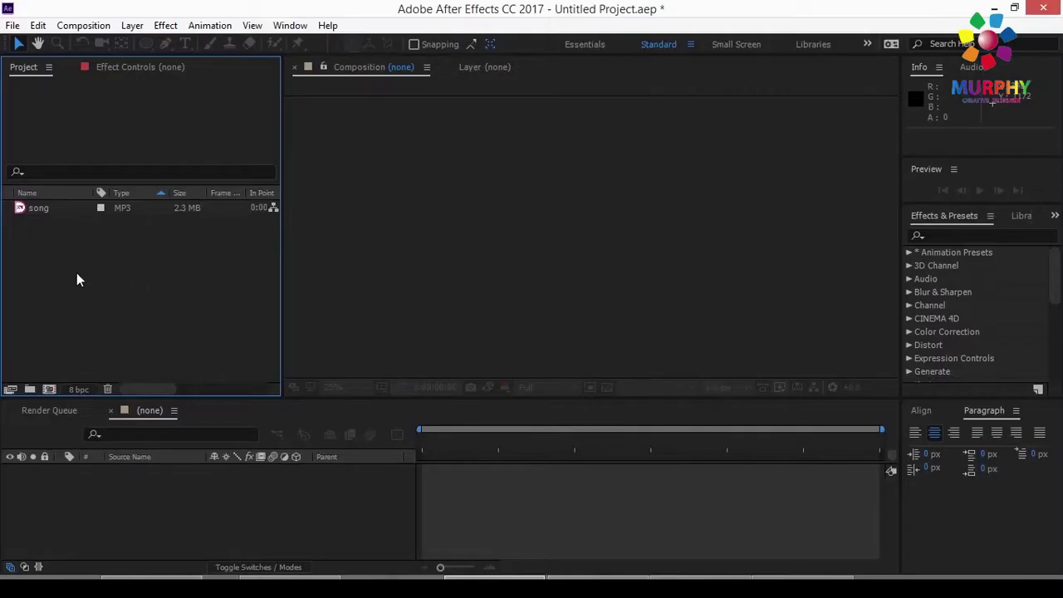
# Create a composition from the song audio and add a new layer, Black Solid 1
pyautogui.moveTo(41, 208); pyautogui.dragTo(120, 505)
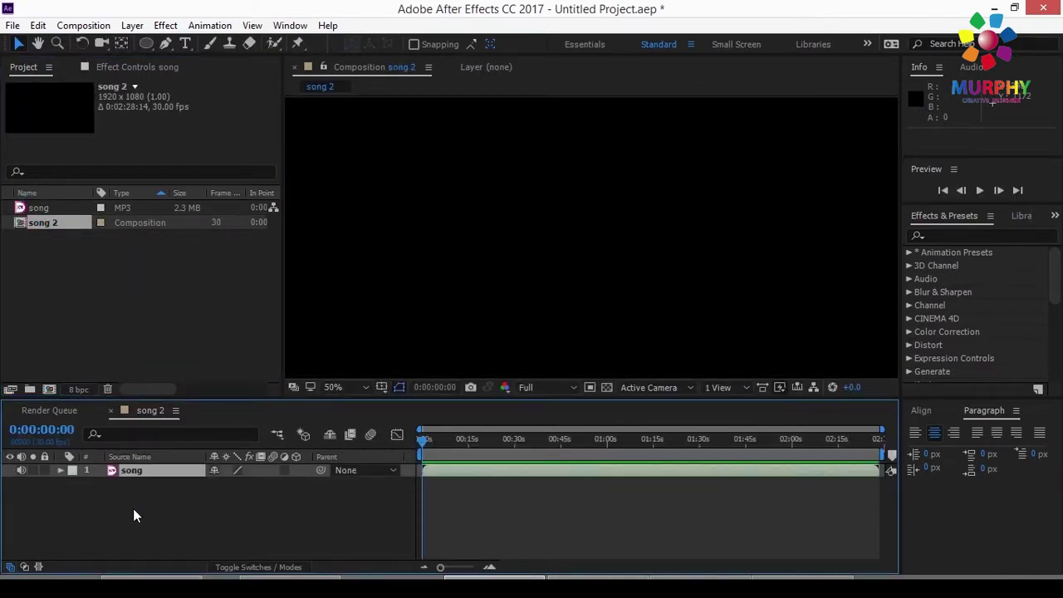
pyautogui.rightClick(133, 510)
pyautogui.moveTo(177, 365)
pyautogui.click(370, 405)
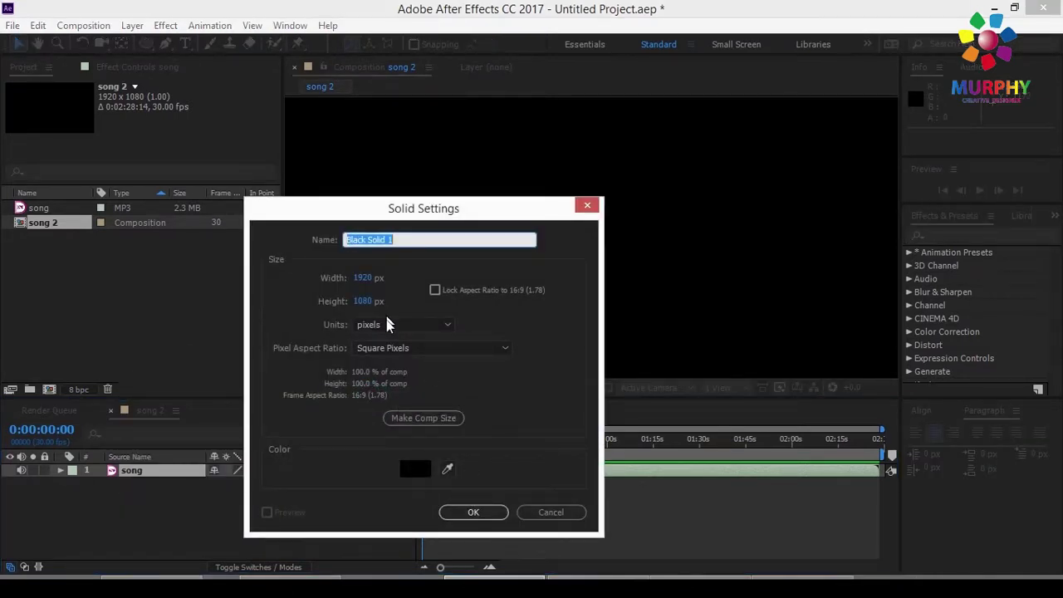
pyautogui.click(468, 513)
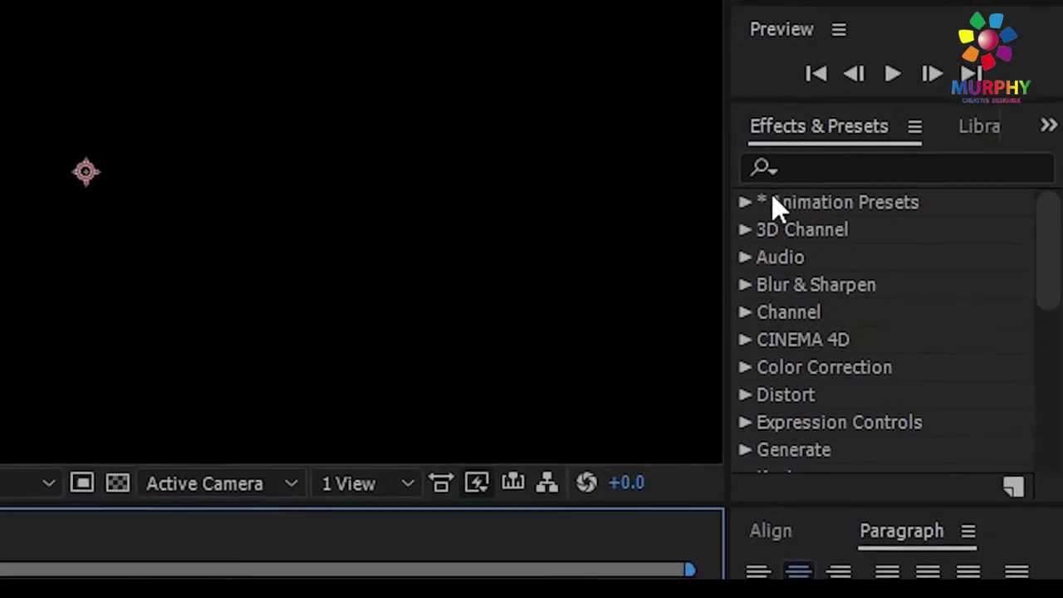
# Apply Audio Spectrum to Black Solid 1 with Audio Layer set to 2. song
pyautogui.click(938, 236)
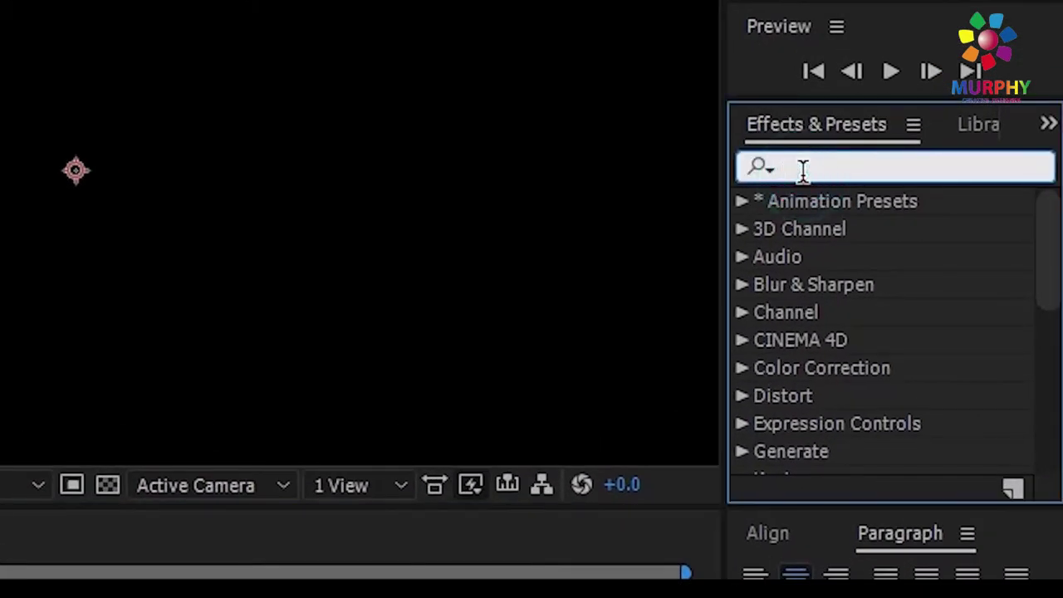
pyautogui.write('audio')
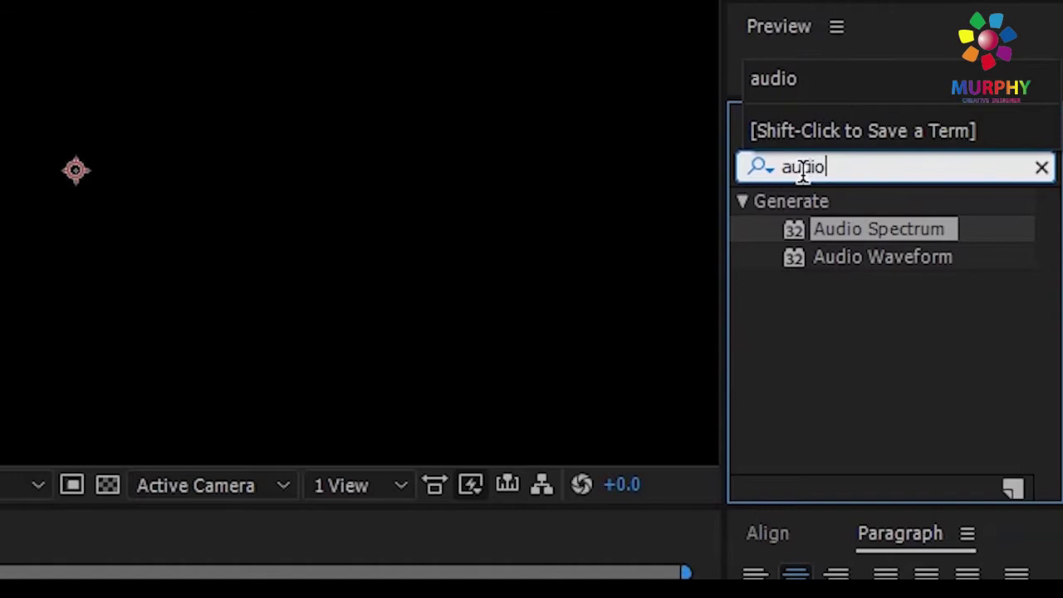
pyautogui.moveTo(878, 229); pyautogui.dragTo(165, 469)
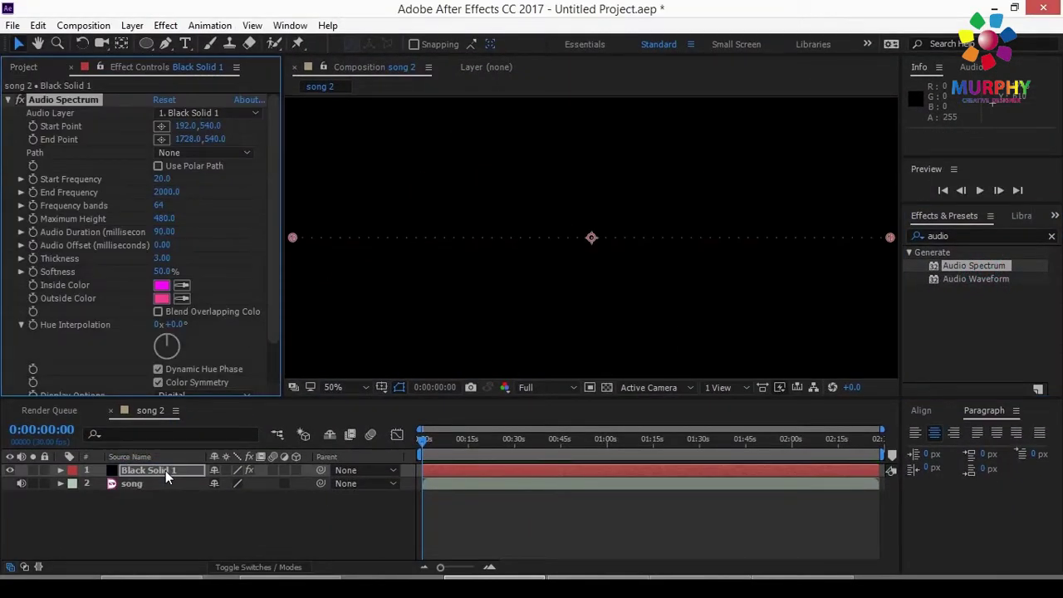
pyautogui.click(429, 441)
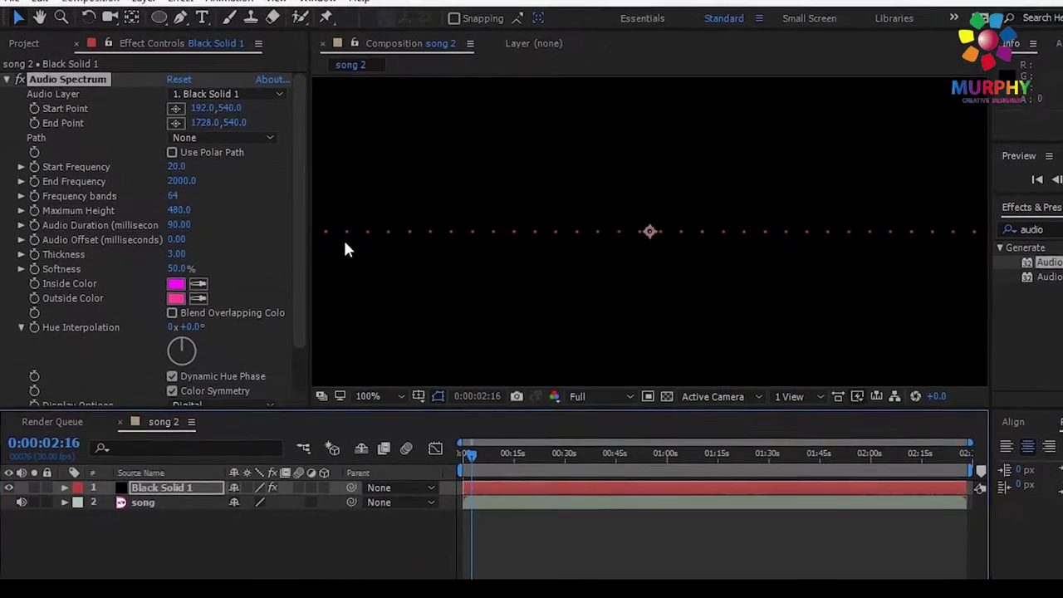
pyautogui.click(225, 113)
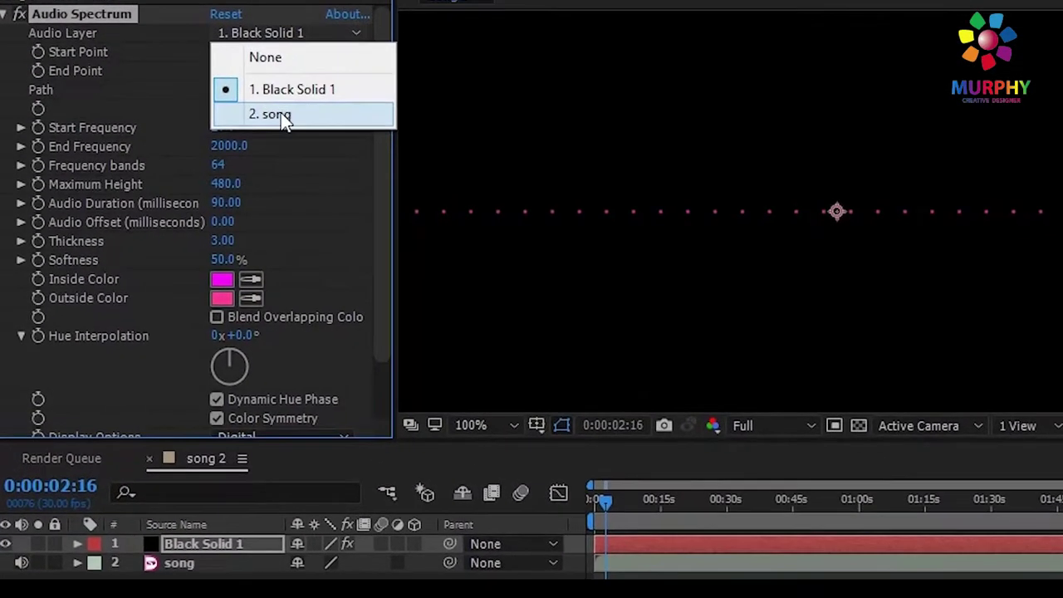
pyautogui.click(253, 135)
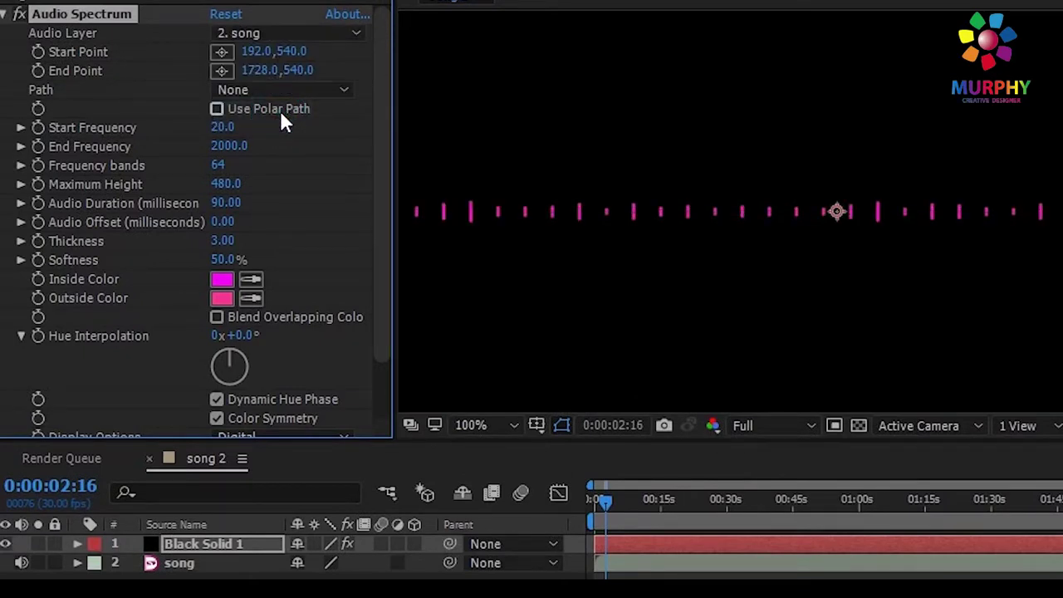
# Preview the spectrum, then set Start Point to 0,540 and End Point to 960,540
pyautogui.moveTo(609, 499); pyautogui.dragTo(574, 507)
pyautogui.press('space')
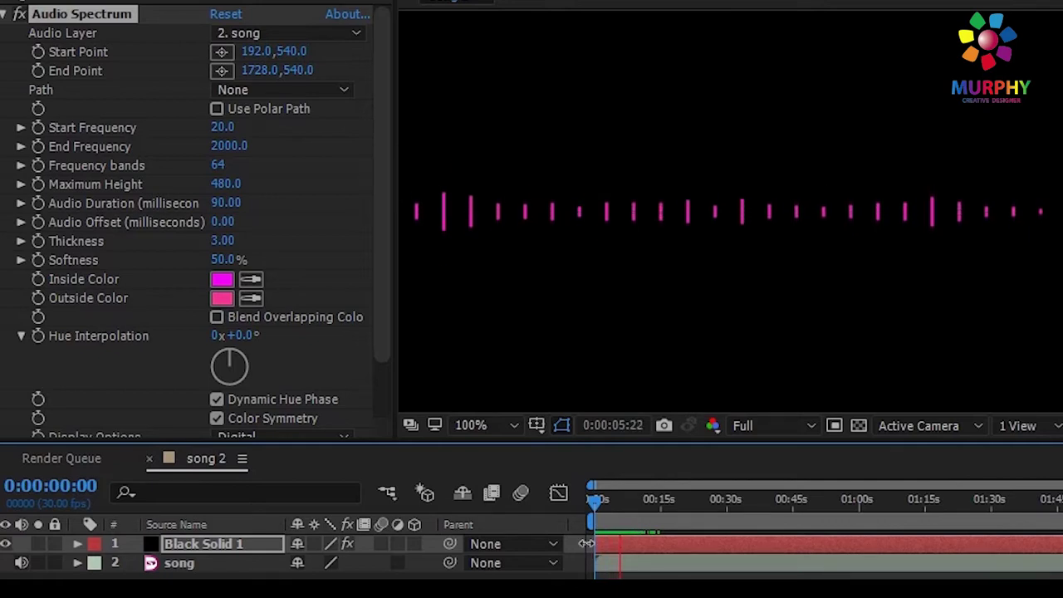
pyautogui.press('space')
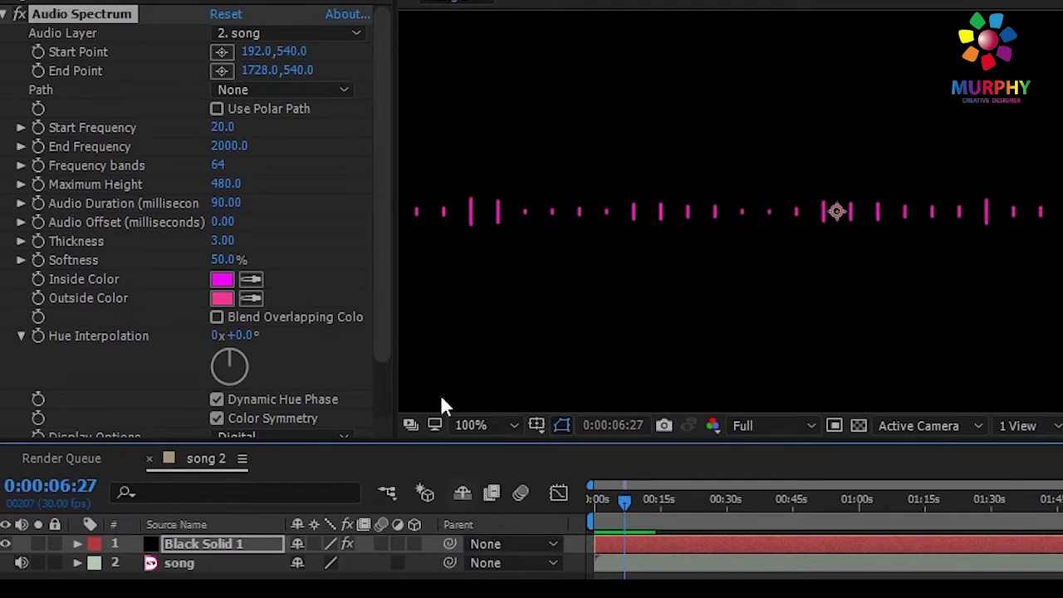
pyautogui.click(253, 52)
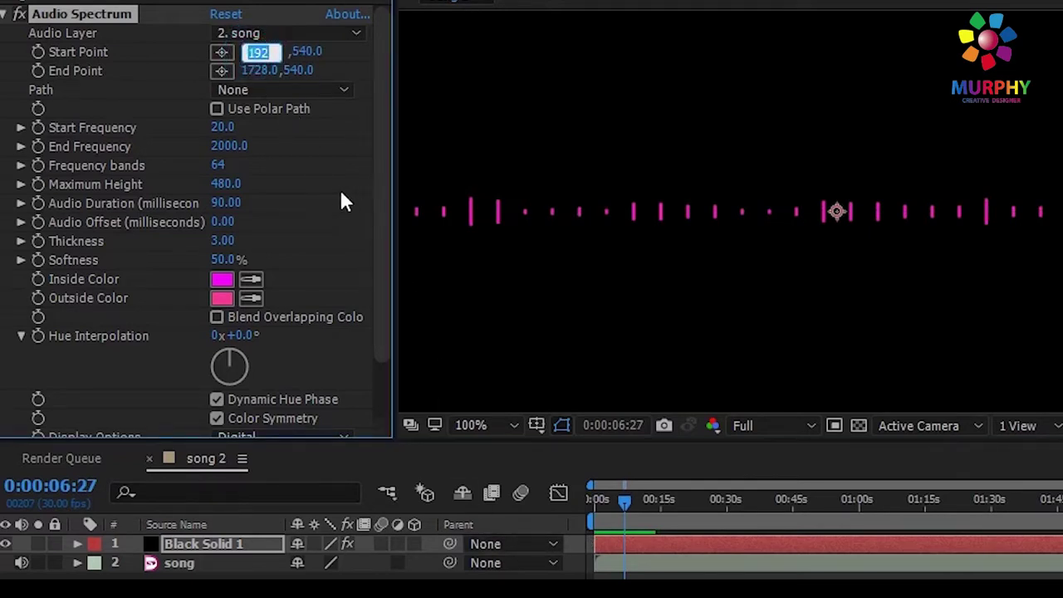
pyautogui.write('0')
pyautogui.click(259, 71)
pyautogui.write('960')
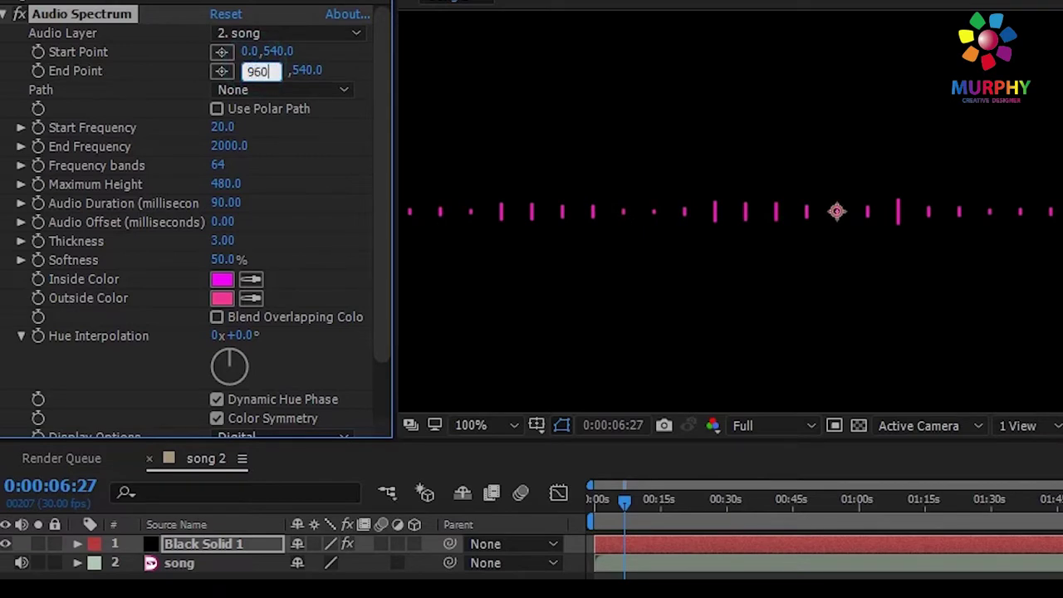
pyautogui.press('Return')
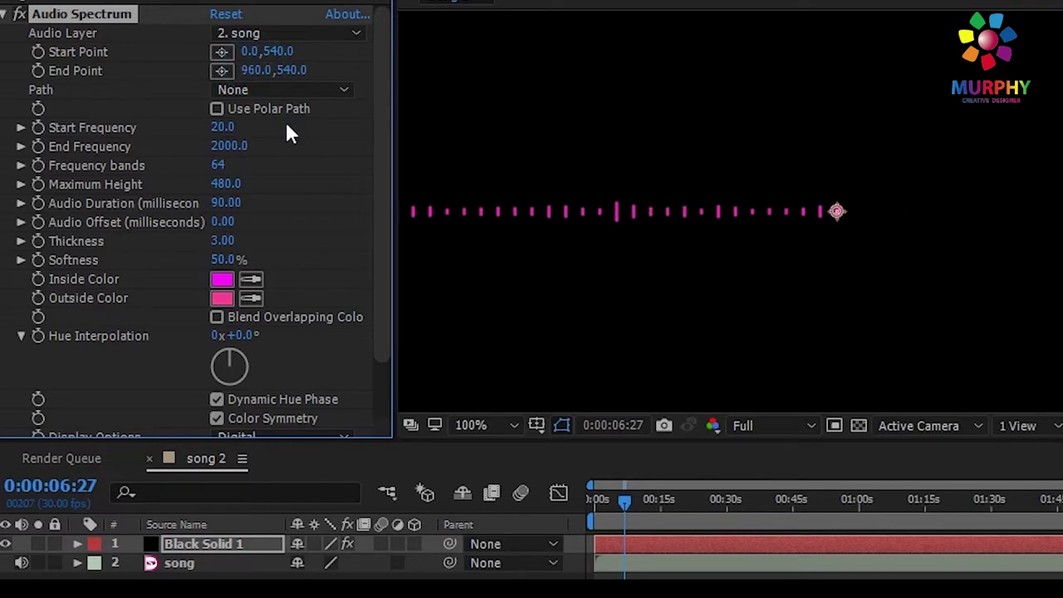
# Set End Frequency 130, Frequency bands 2000 and Maximum Height 1000
pyautogui.click(230, 148)
pyautogui.write('130')
pyautogui.press('Return')
pyautogui.click(221, 168)
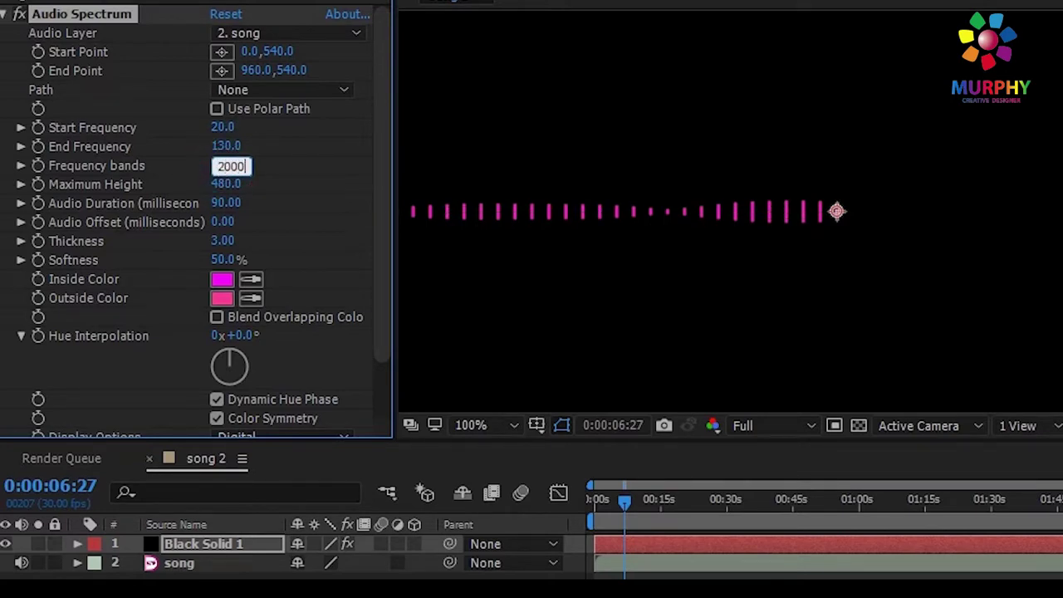
pyautogui.press('Return')
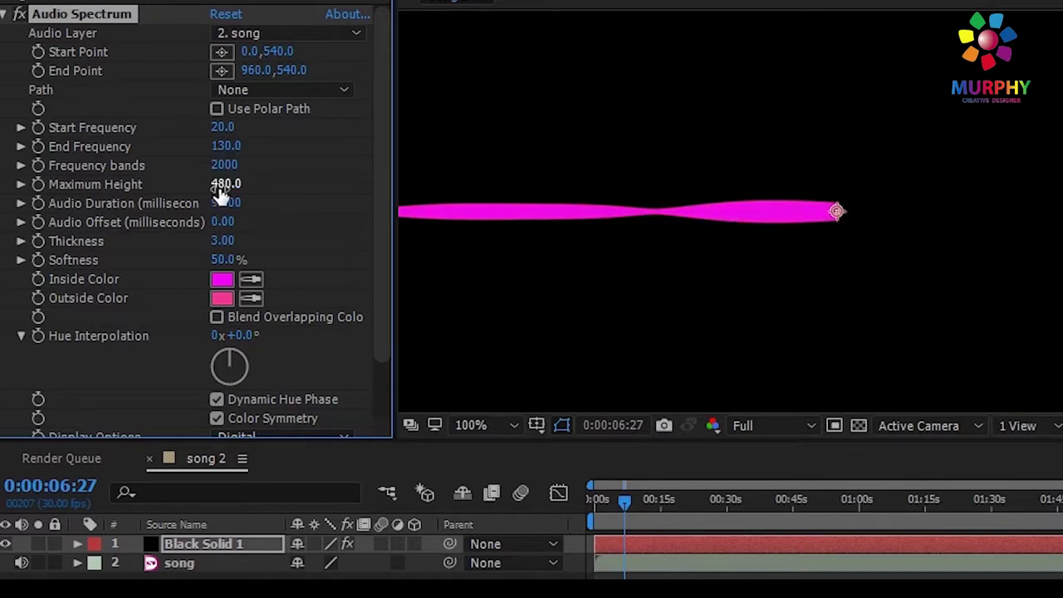
pyautogui.click(226, 183)
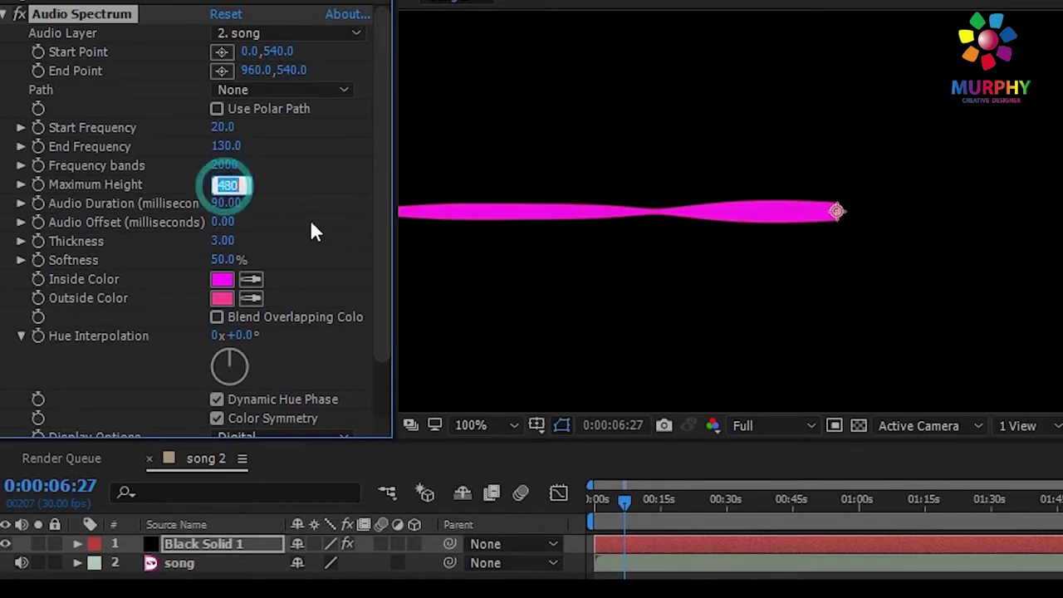
pyautogui.write('1')
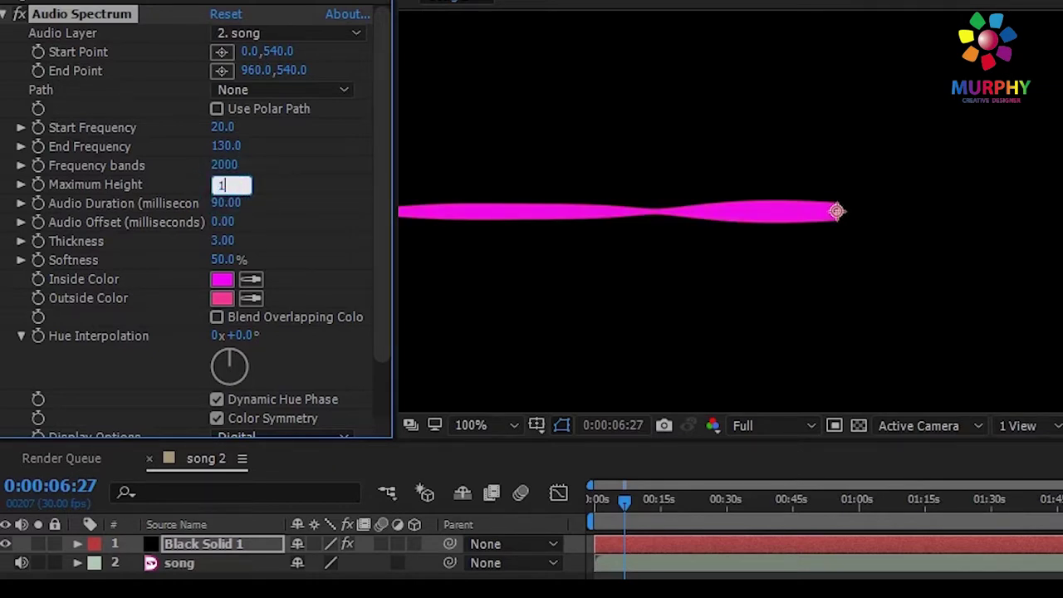
pyautogui.write('000')
pyautogui.press('Return')
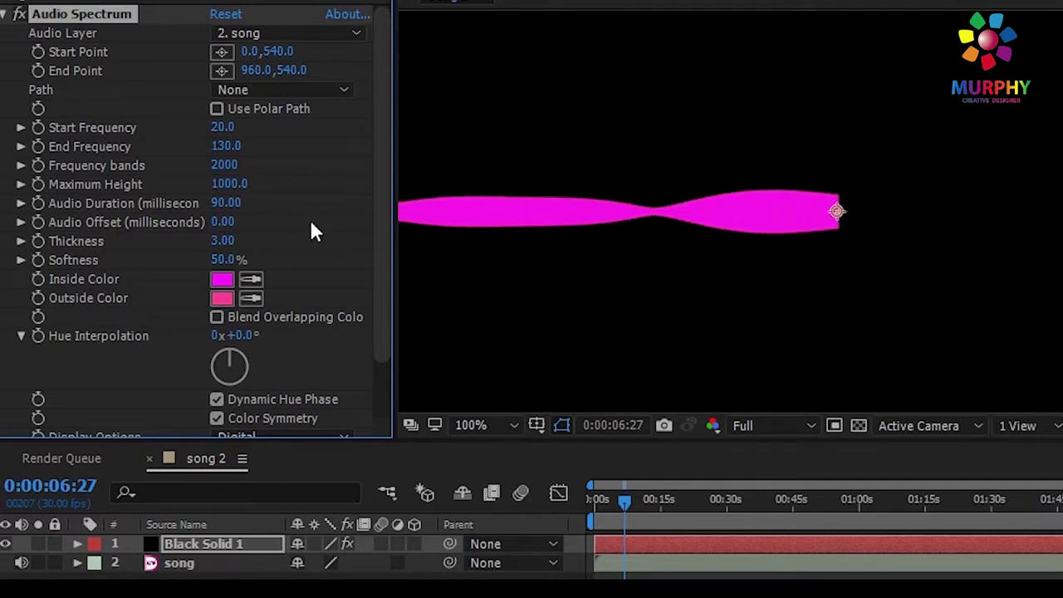
# Set Audio Duration to 180 and Audio Offset to -20, then scrub to check the band
pyautogui.click(227, 206)
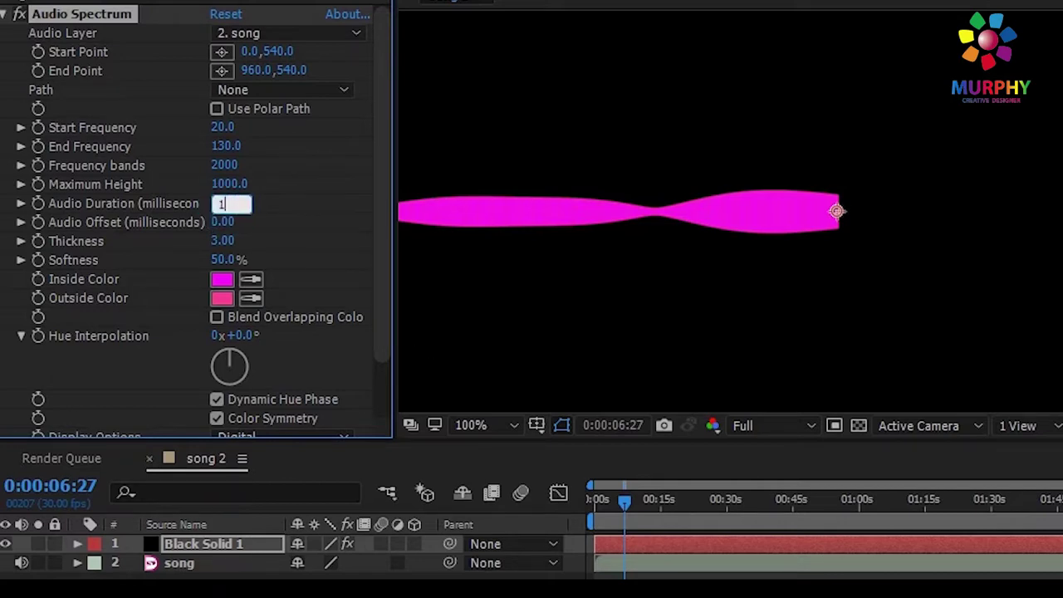
pyautogui.write('180')
pyautogui.click(226, 222)
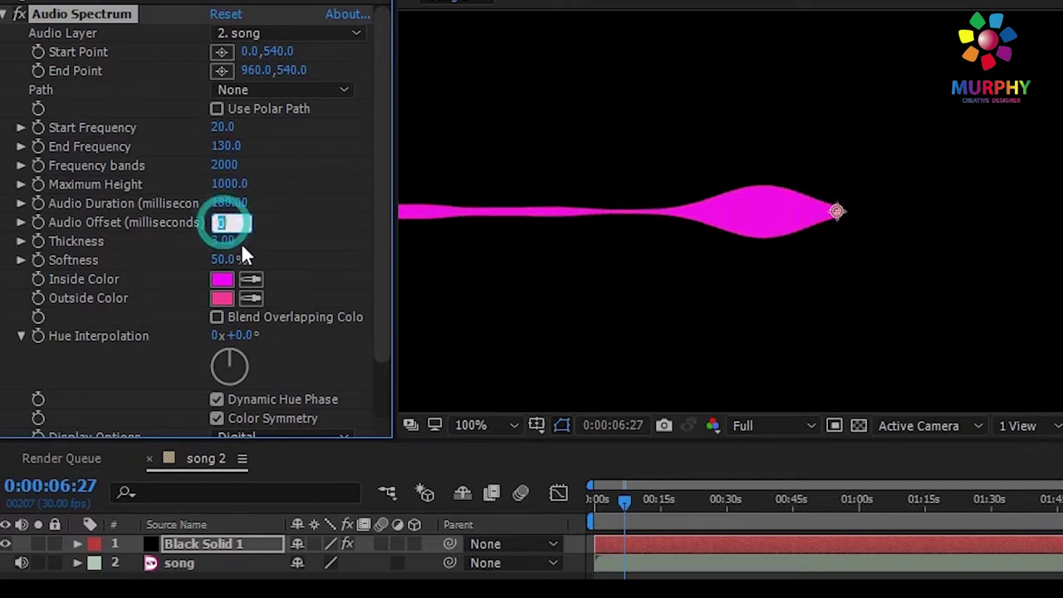
pyautogui.write('-20.00')
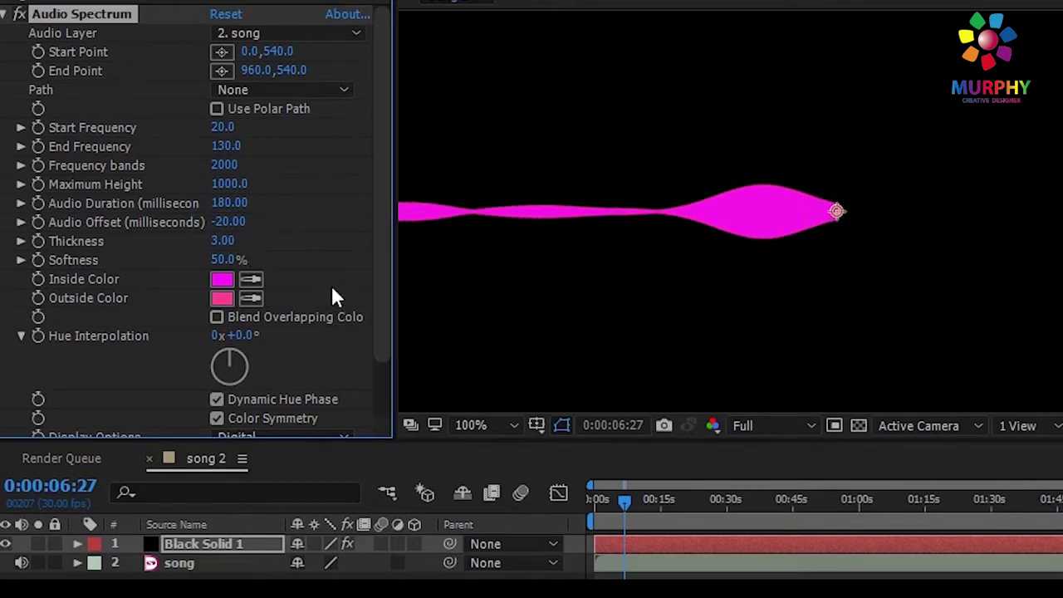
pyautogui.scroll(-2, 381, 296)
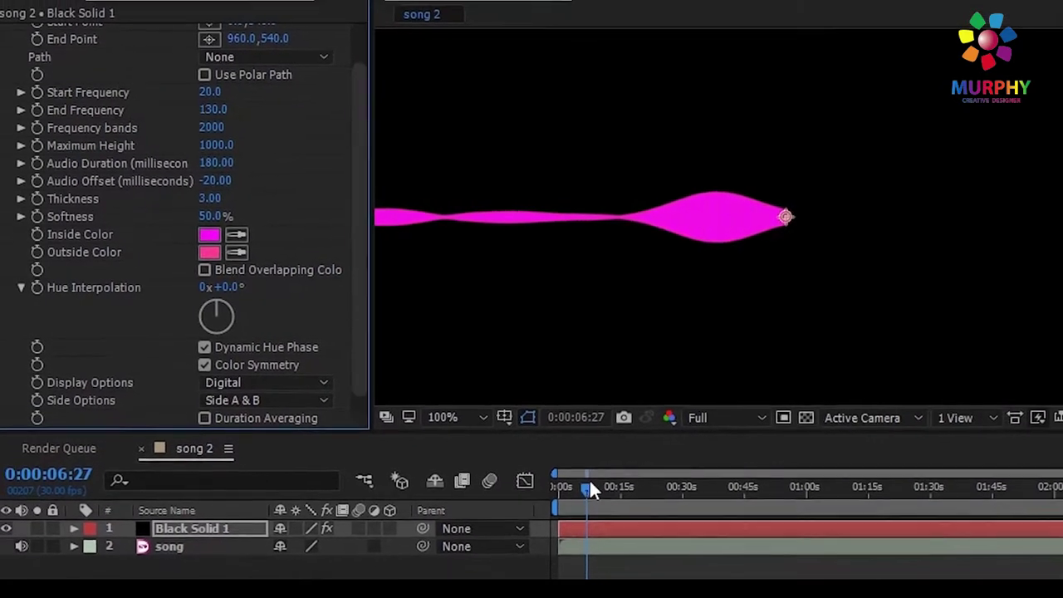
pyautogui.moveTo(577, 476); pyautogui.dragTo(510, 458)
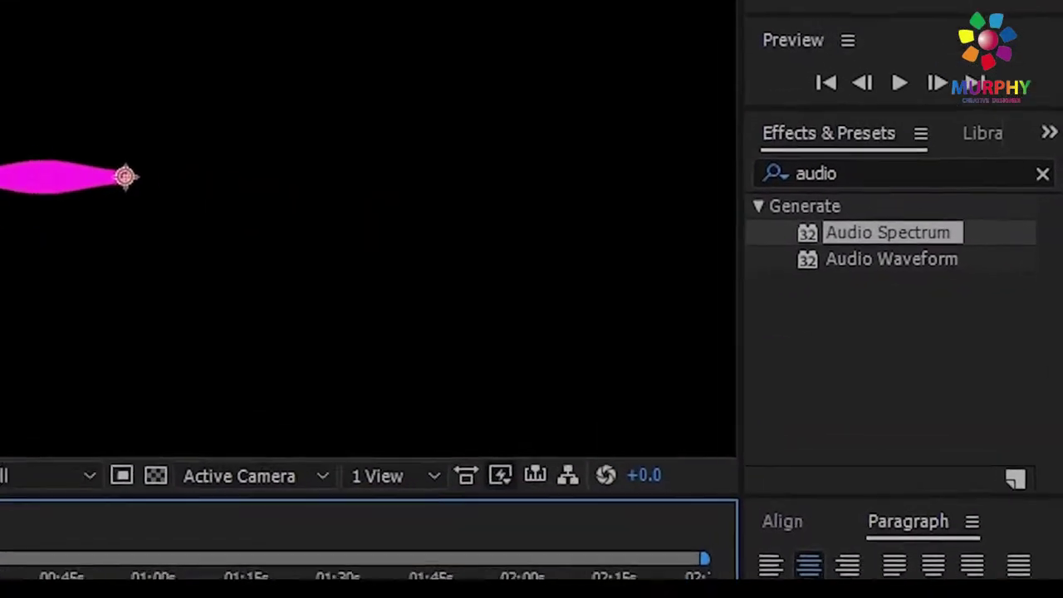
# Apply Polar Coordinates from Effects & Presets to Black Solid 1
pyautogui.click(797, 170)
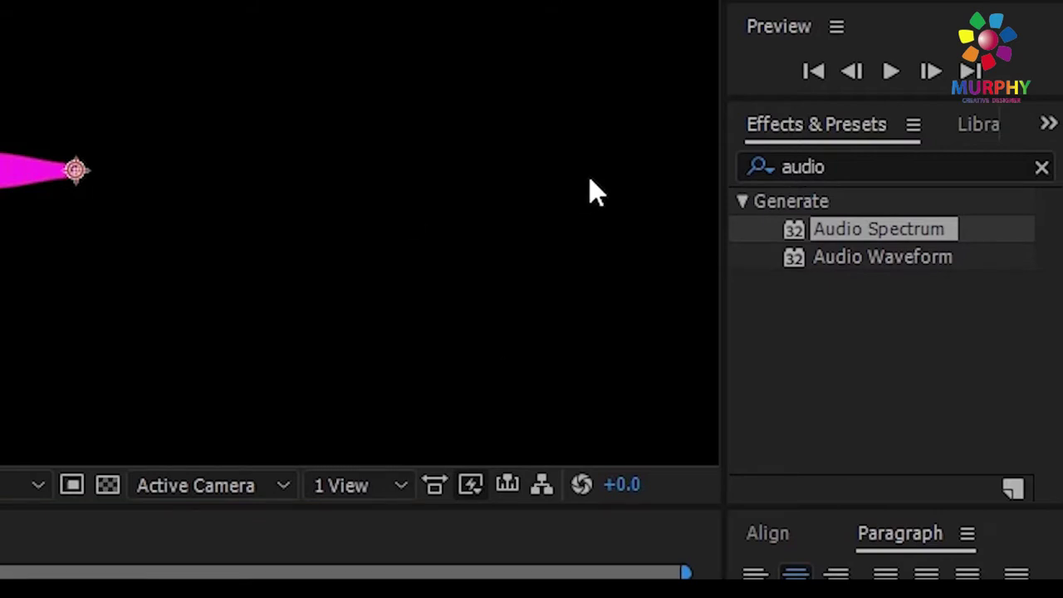
pyautogui.click(790, 167)
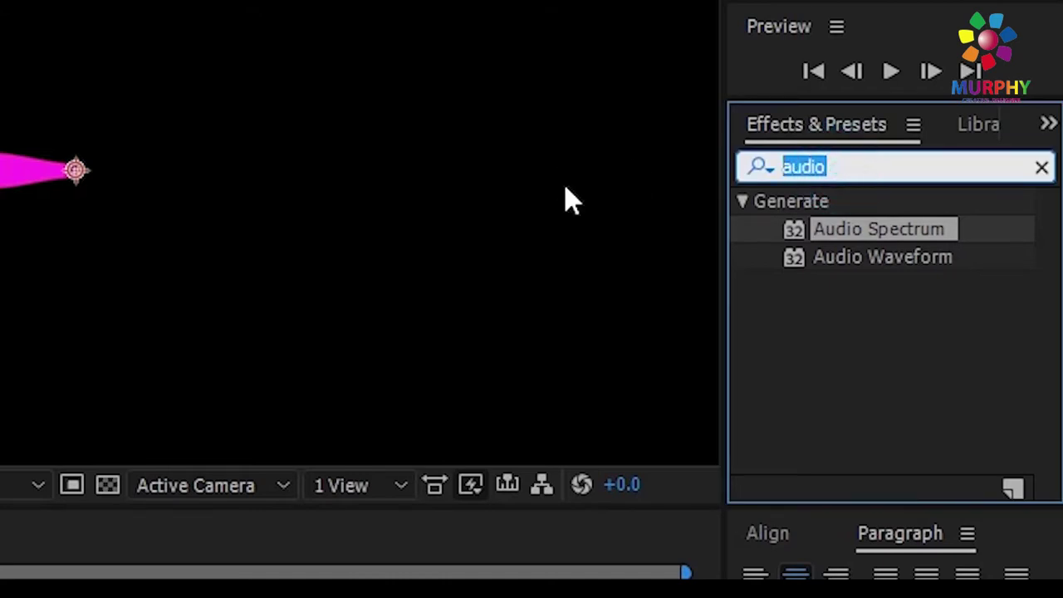
pyautogui.press('BackSpace')
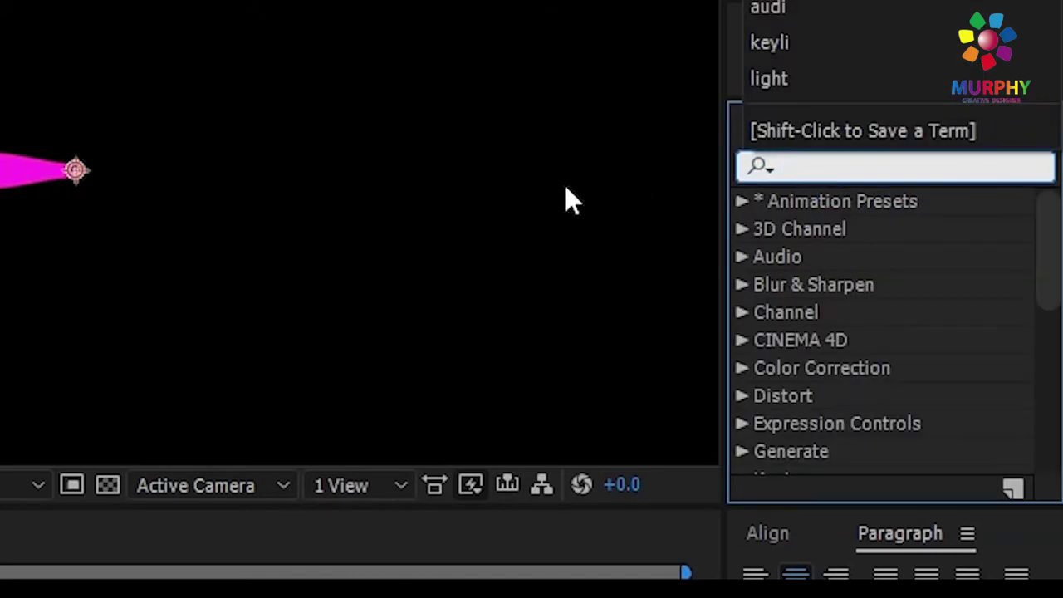
pyautogui.write('pol')
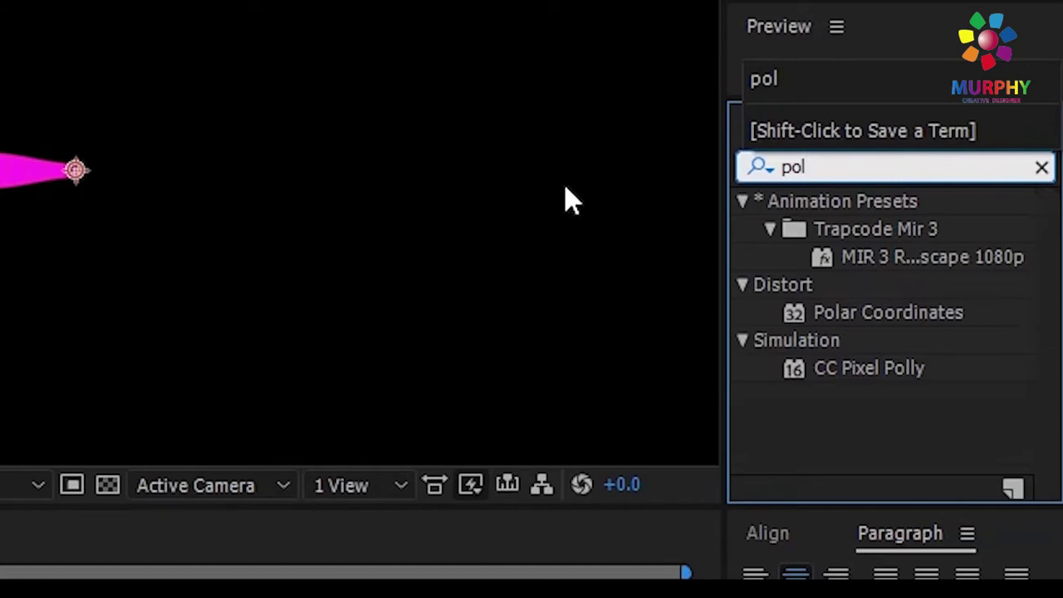
pyautogui.write('ar')
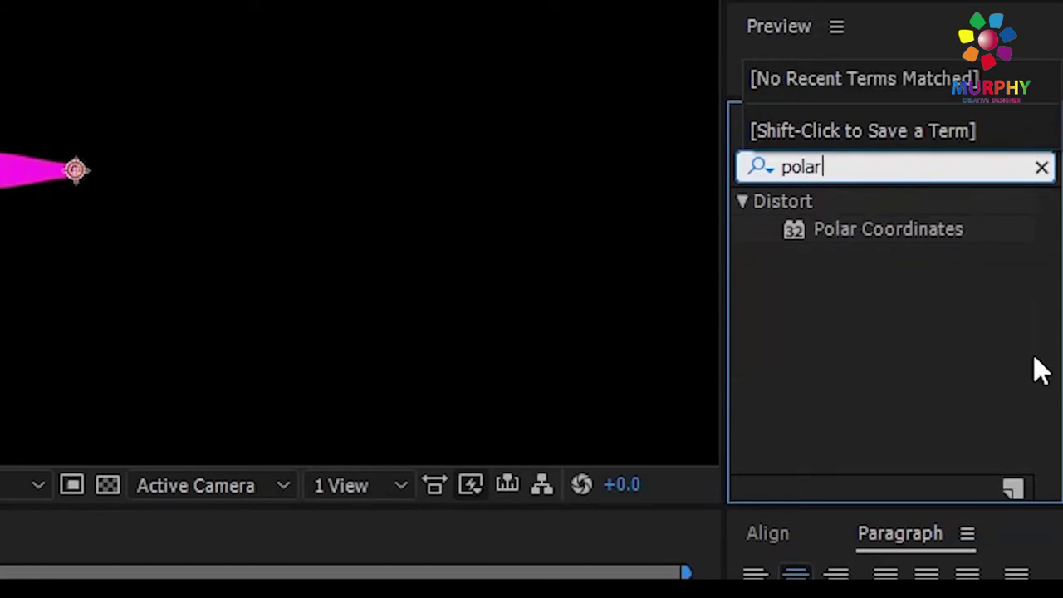
pyautogui.moveTo(914, 229); pyautogui.dragTo(147, 470)
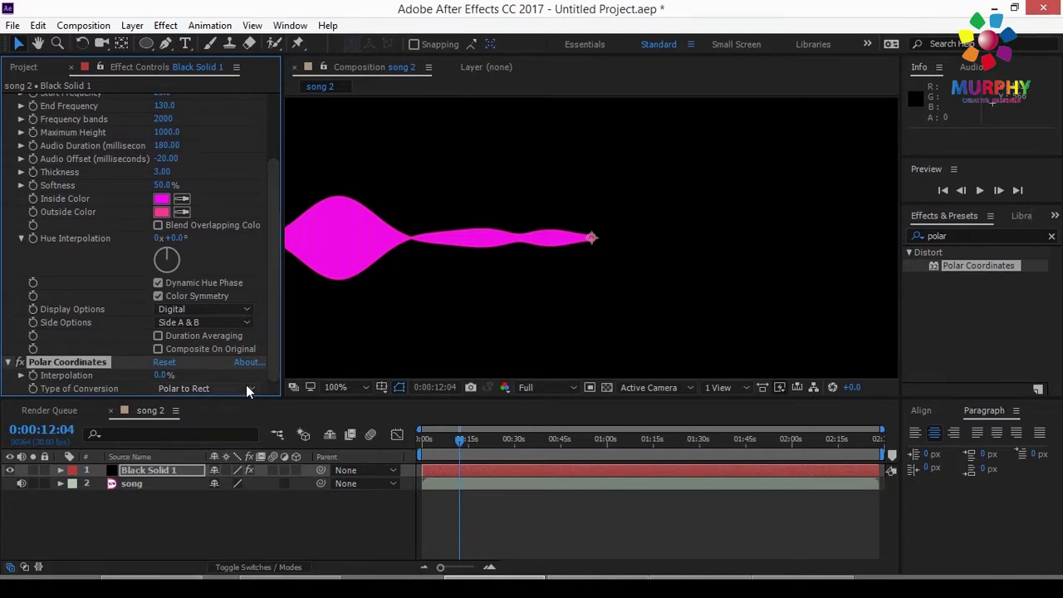
# Set Polar Coordinates to Rect to Polar with 100% Interpolation, and Audio Spectrum Side Options to Side B
pyautogui.click(243, 389)
pyautogui.click(324, 457)
pyautogui.click(234, 412)
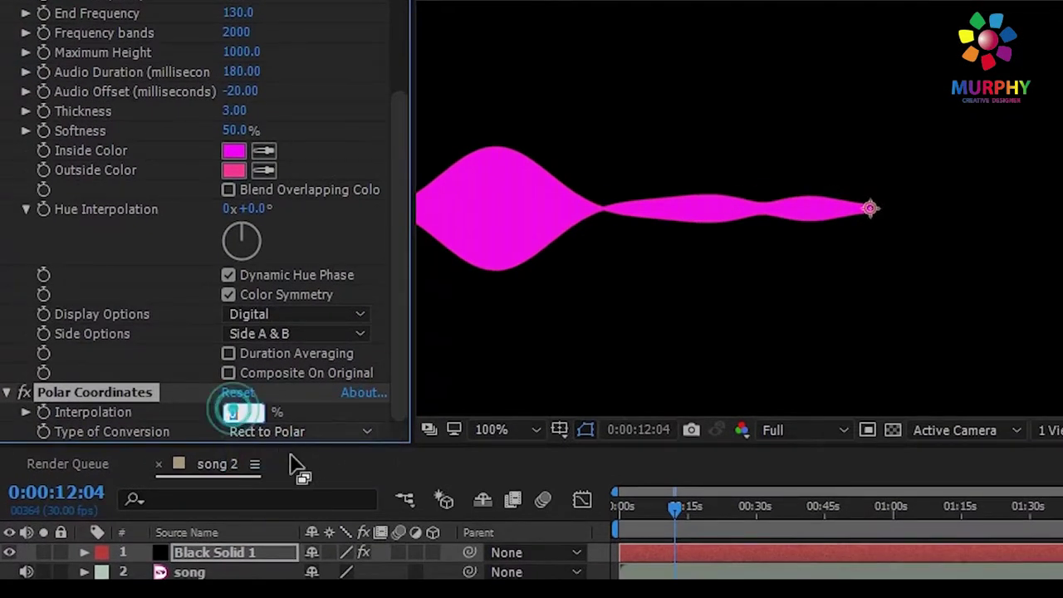
pyautogui.write('10')
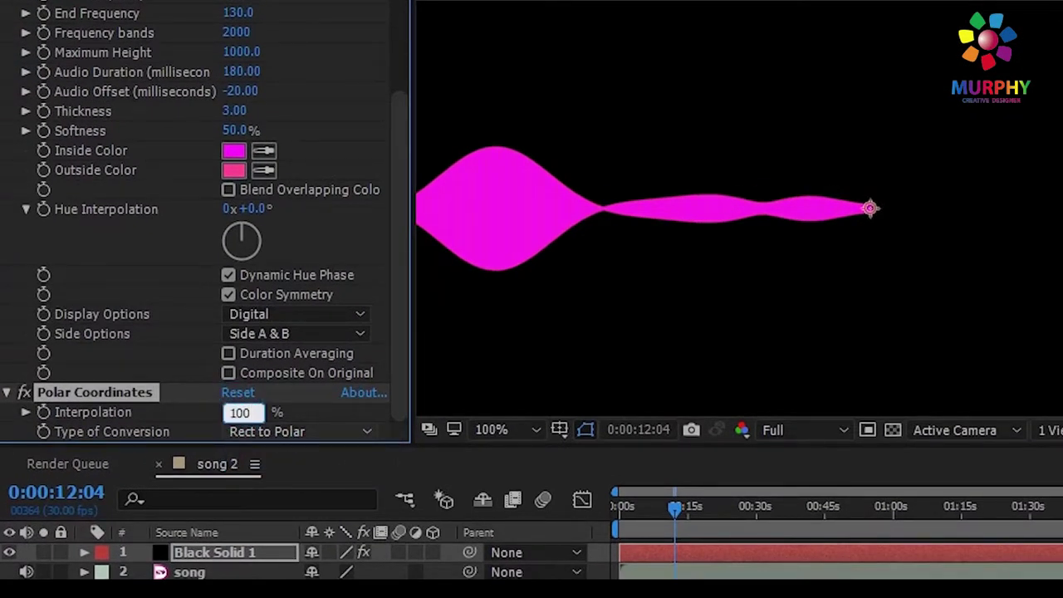
pyautogui.write('0')
pyautogui.press('Return')
pyautogui.scroll(-4, 778, 276)
pyautogui.scroll(2, 787, 270)
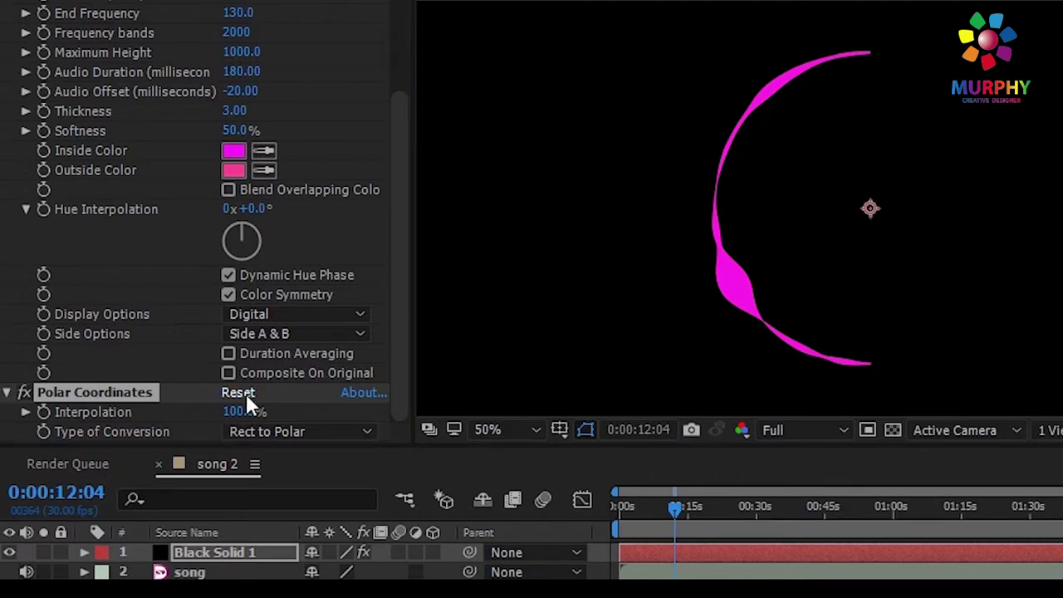
pyautogui.click(320, 342)
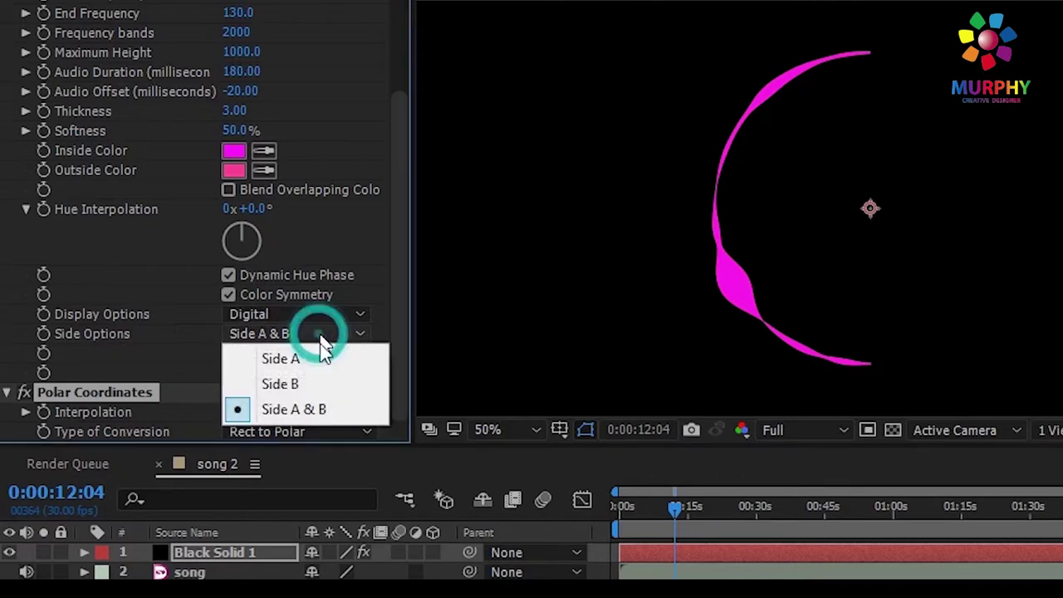
pyautogui.click(305, 382)
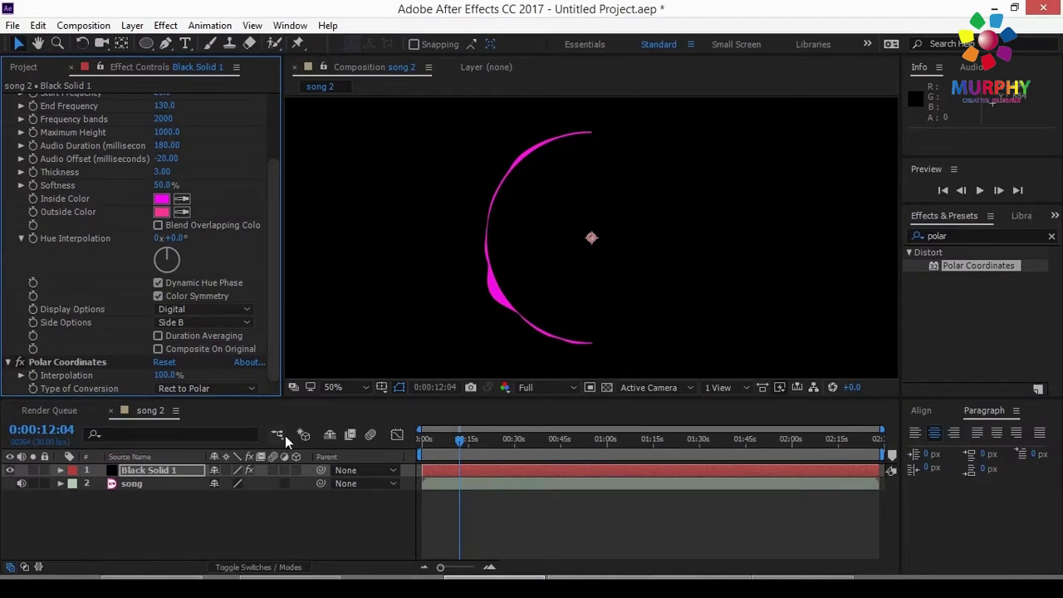
pyautogui.click(953, 239)
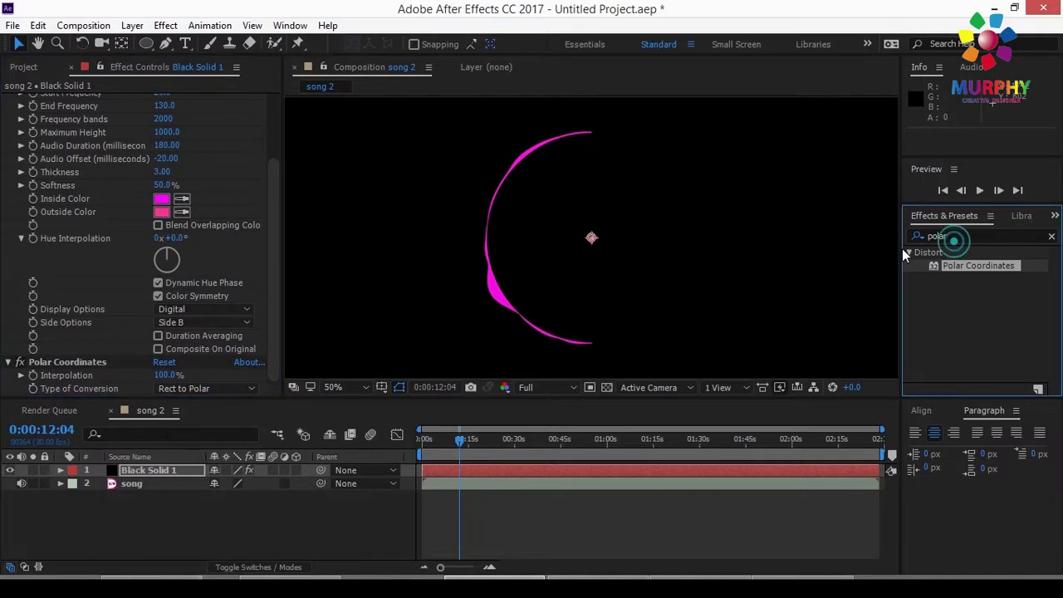
# Apply Mirror to Black Solid 1 and set Reflection Center to 959,540 to close the ring
pyautogui.doubleClick(959, 236)
pyautogui.write('mir')
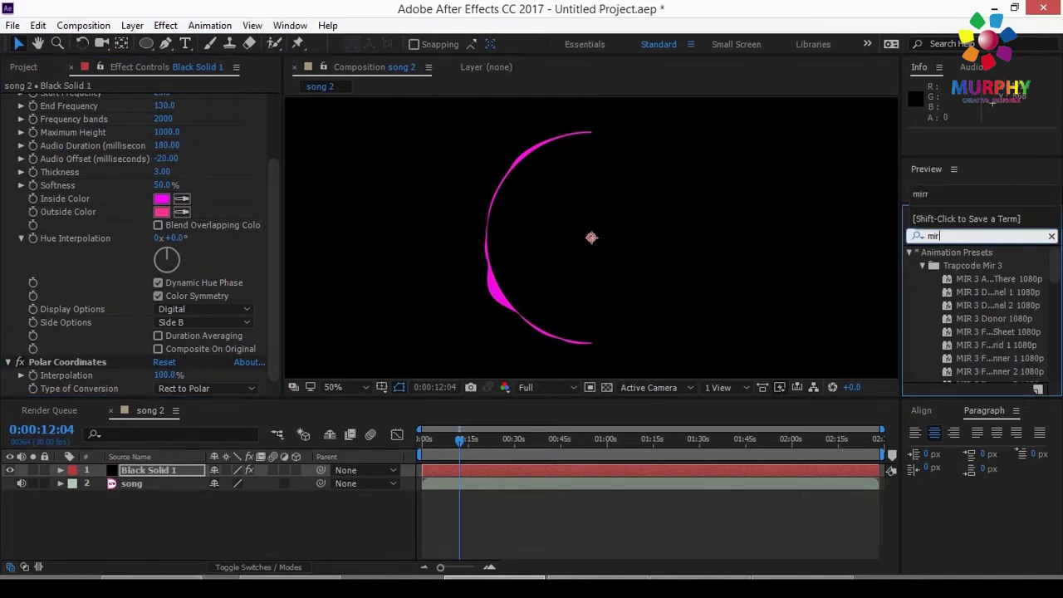
pyautogui.write('r')
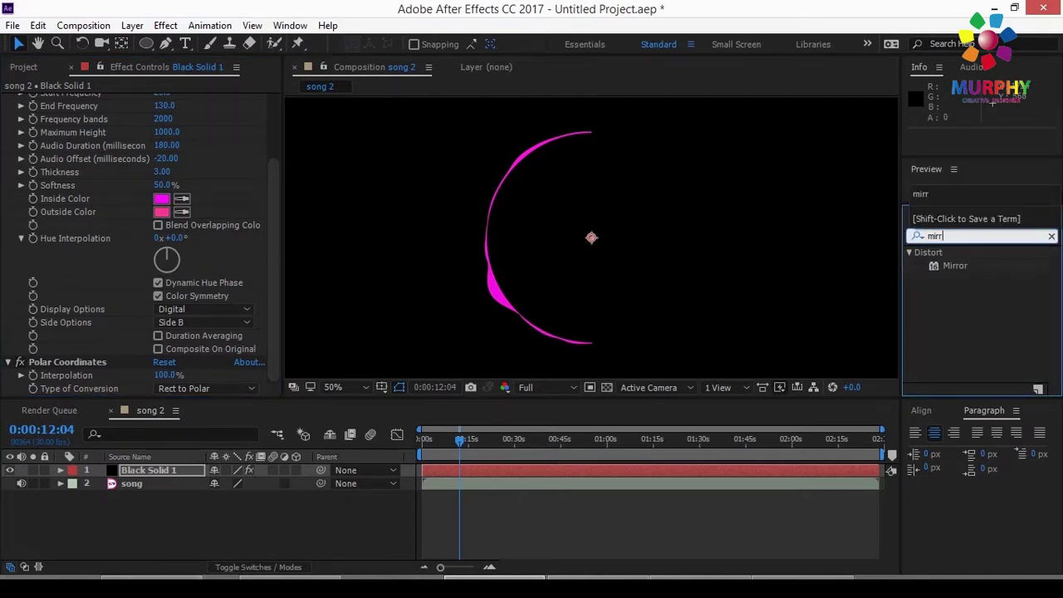
pyautogui.moveTo(943, 272); pyautogui.dragTo(146, 472)
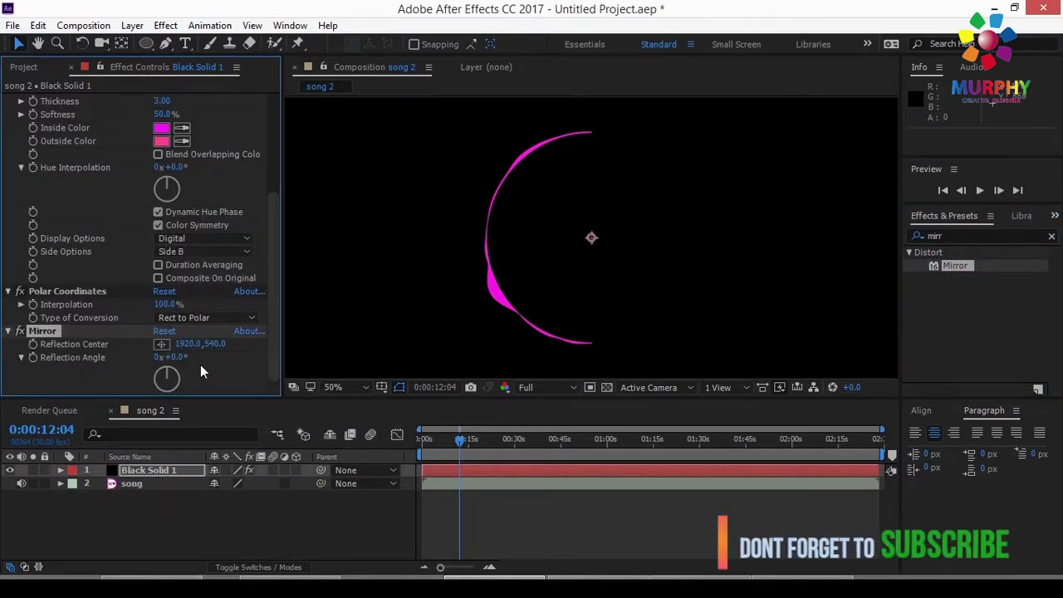
pyautogui.moveTo(190, 344); pyautogui.dragTo(89, 347)
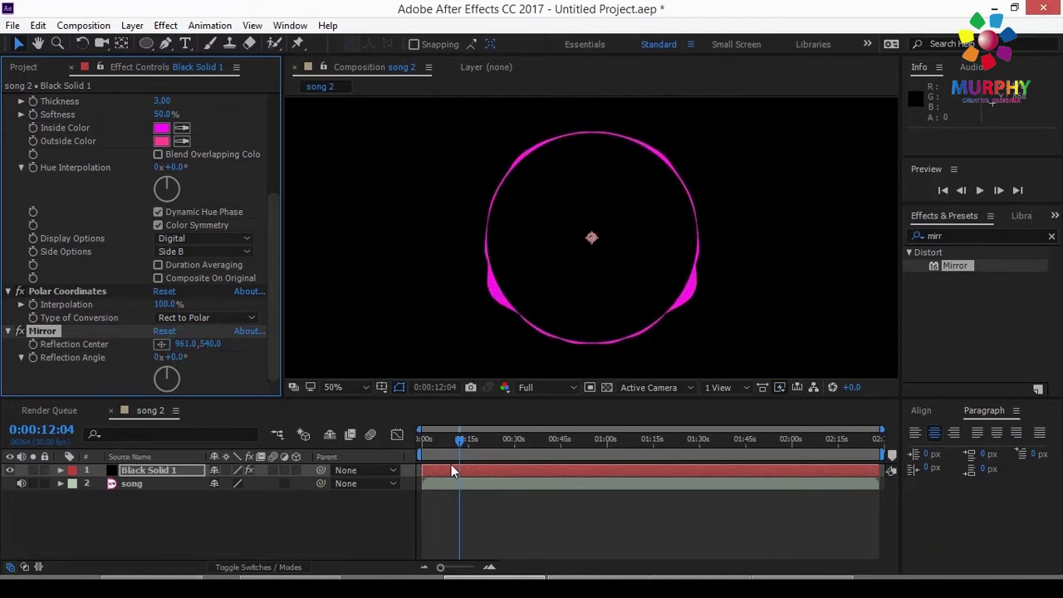
pyautogui.click(476, 441)
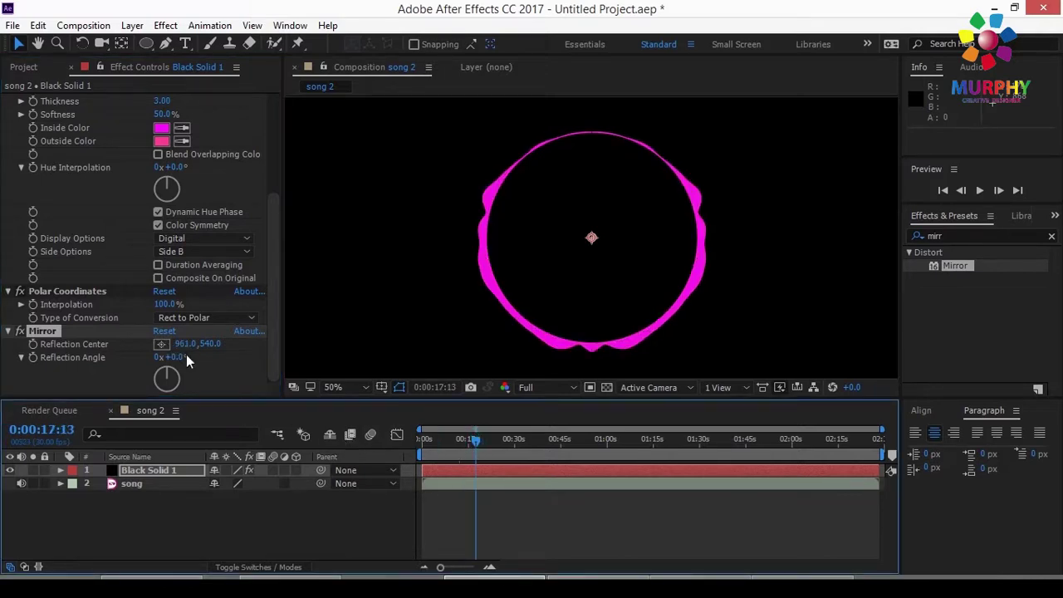
pyautogui.moveTo(184, 345); pyautogui.dragTo(181, 344)
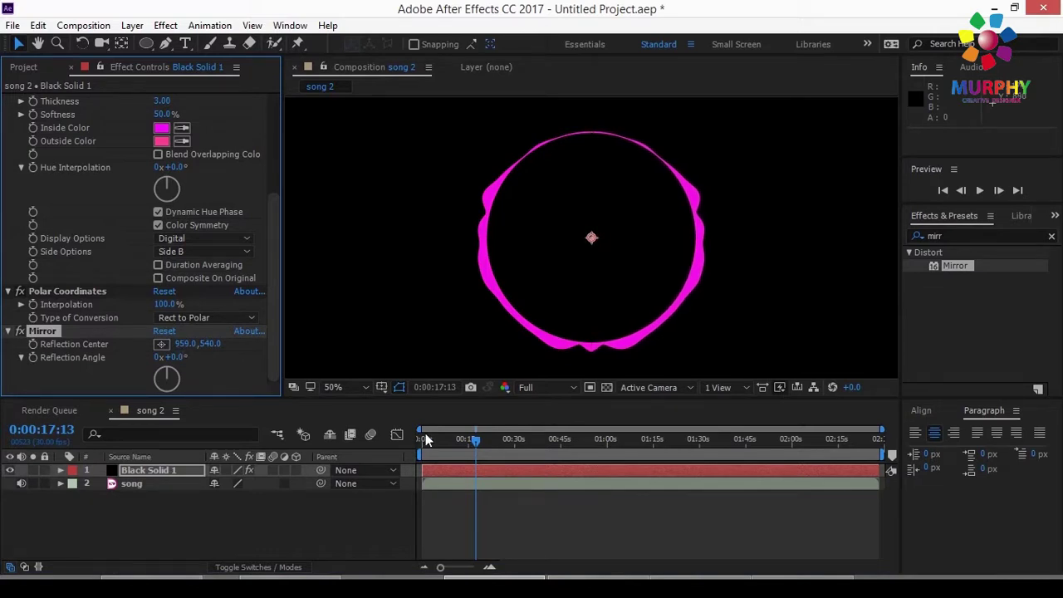
# Add a 4-Color Gradient to the spectrum ring, zoom the view to 25% and preview it
pyautogui.click(165, 25)
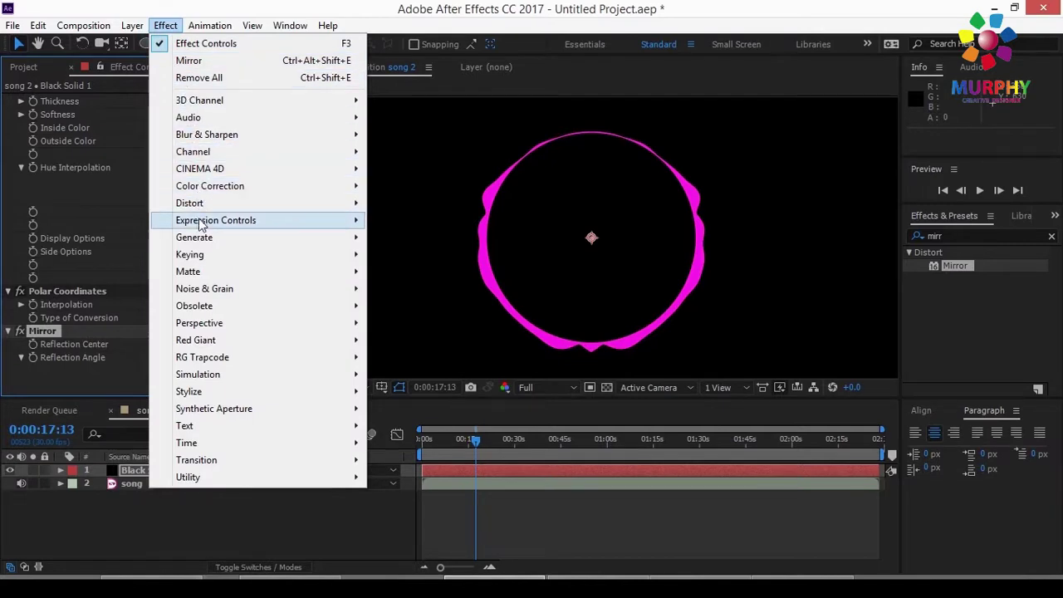
pyautogui.moveTo(204, 238)
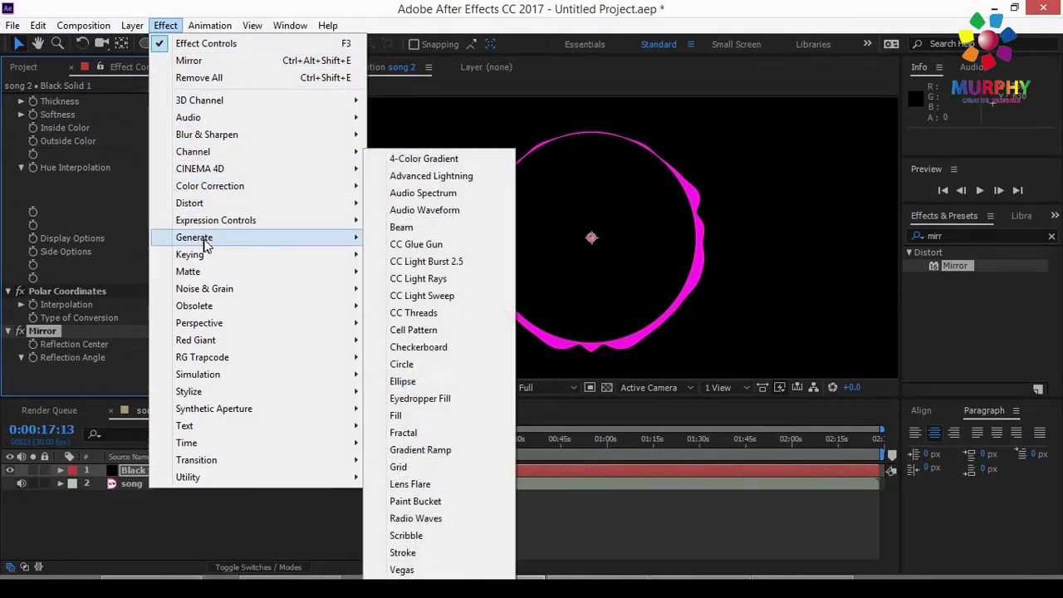
pyautogui.click(425, 158)
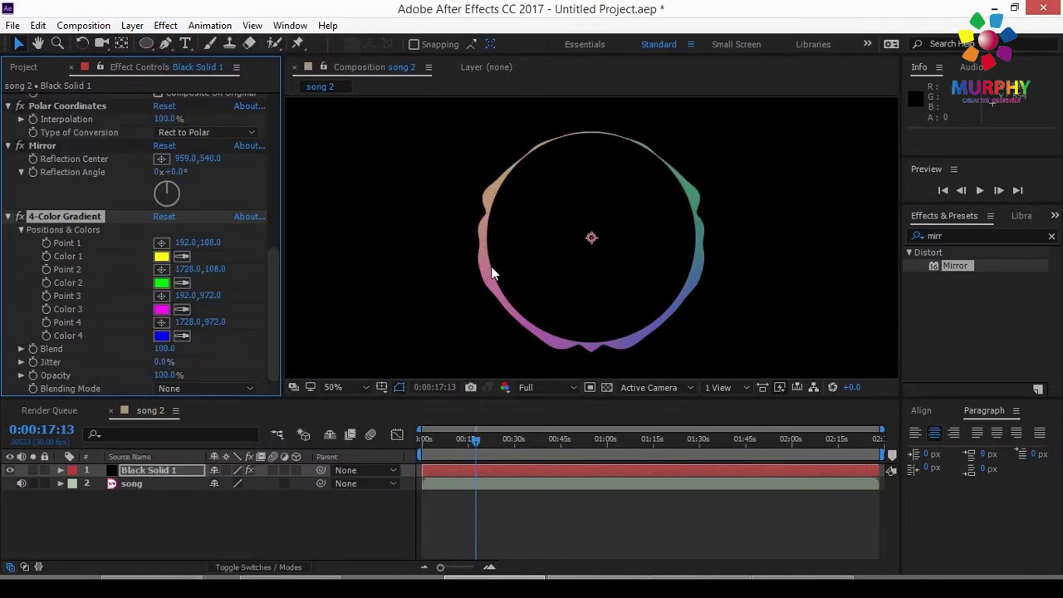
pyautogui.moveTo(269, 267)
pyautogui.mouseDown()
pyautogui.moveTo(269, 245)
pyautogui.moveTo(270, 267)
pyautogui.mouseUp()
pyautogui.moveTo(475, 443); pyautogui.dragTo(471, 443)
pyautogui.press(',')
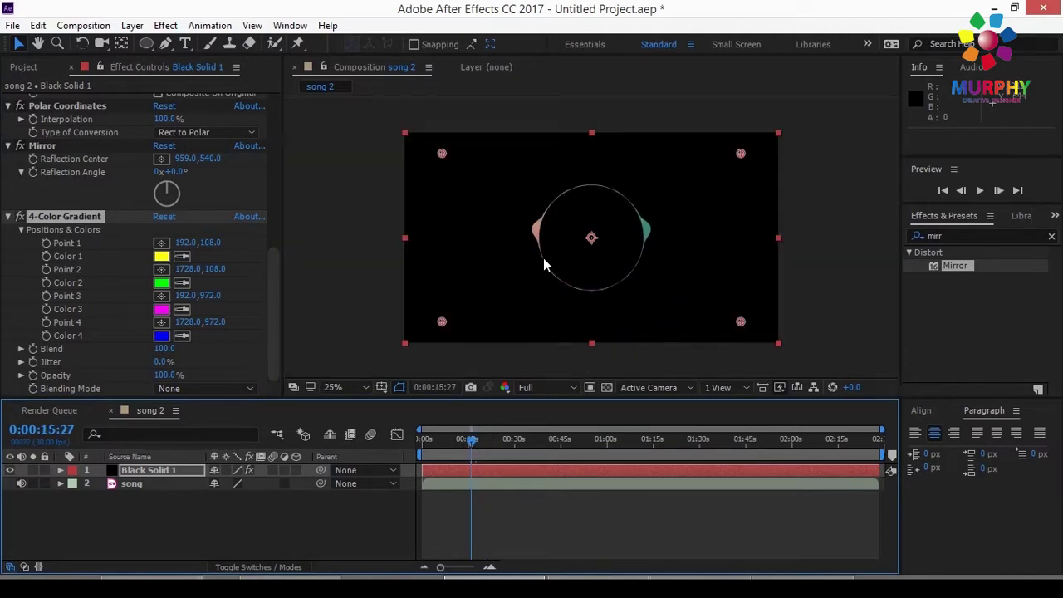
pyautogui.press('space')
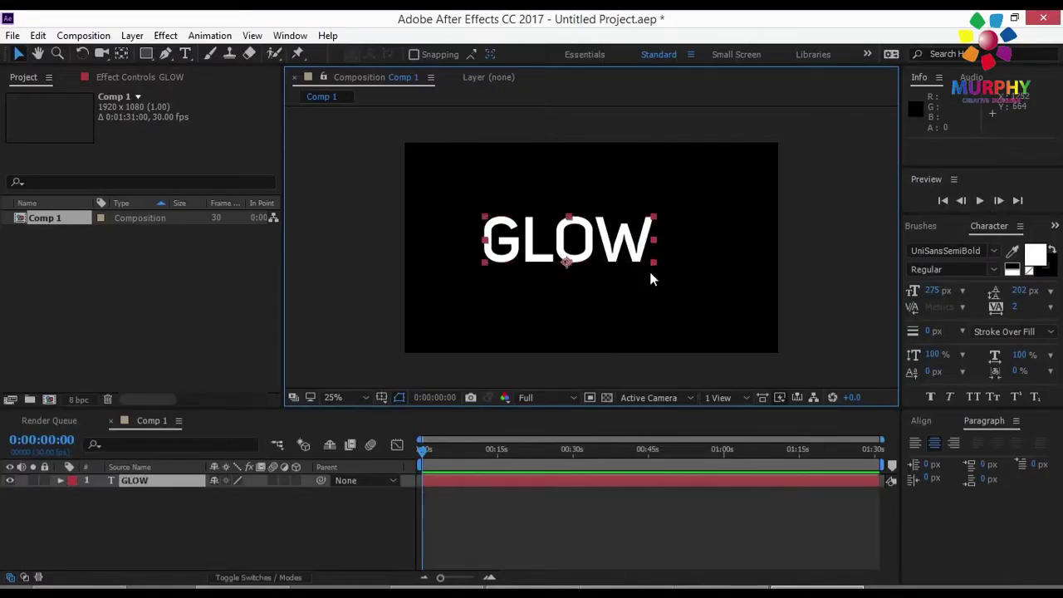
# Scale the GLOW text to about 174% and apply the Glow effect to it
pyautogui.moveTo(654, 264); pyautogui.dragTo(685, 271)
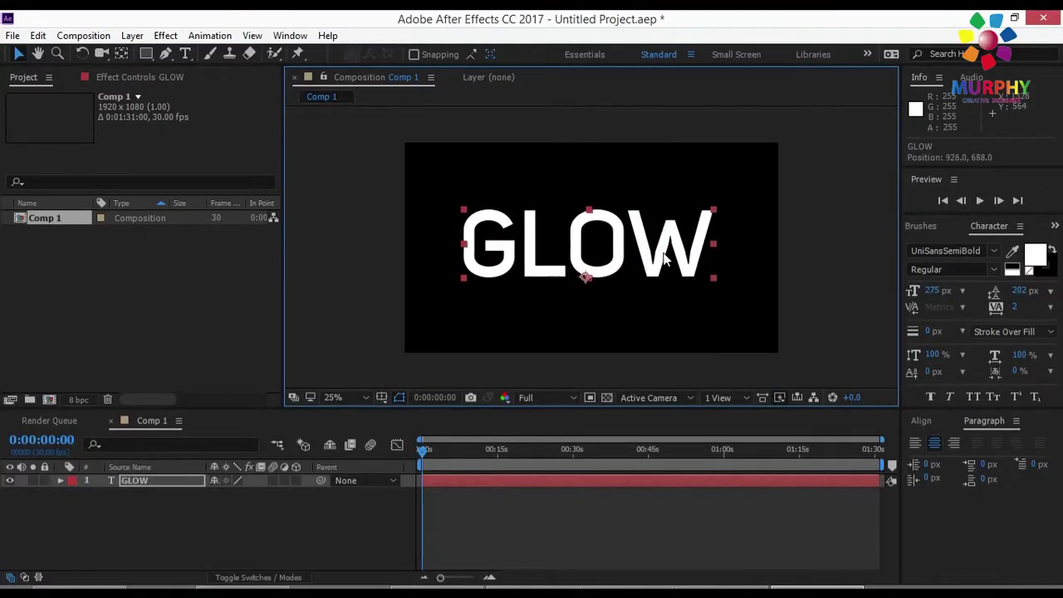
pyautogui.click(1054, 227)
pyautogui.click(1004, 245)
pyautogui.click(946, 247)
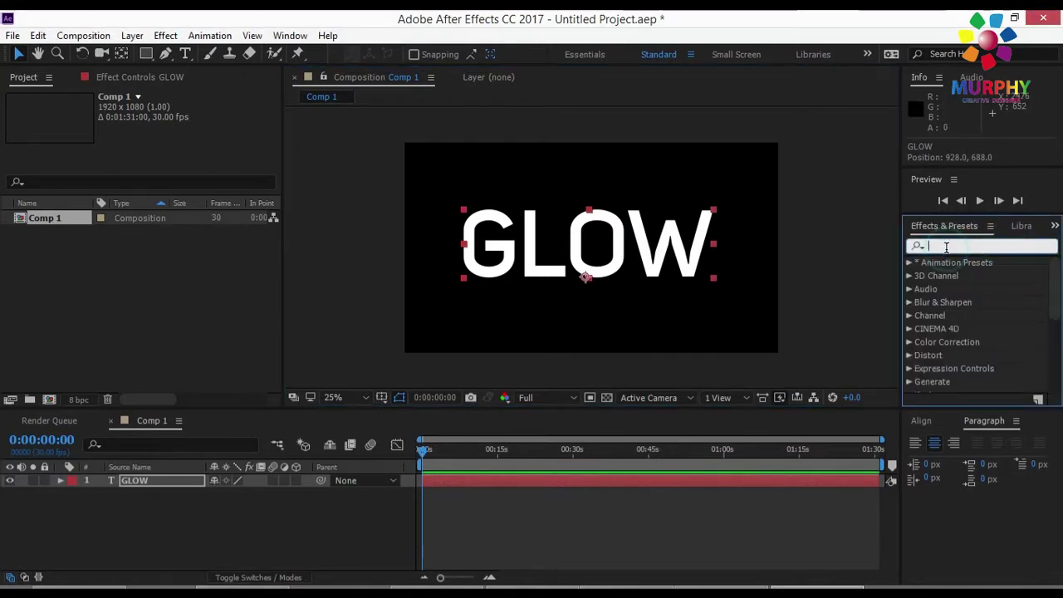
pyautogui.write('glow')
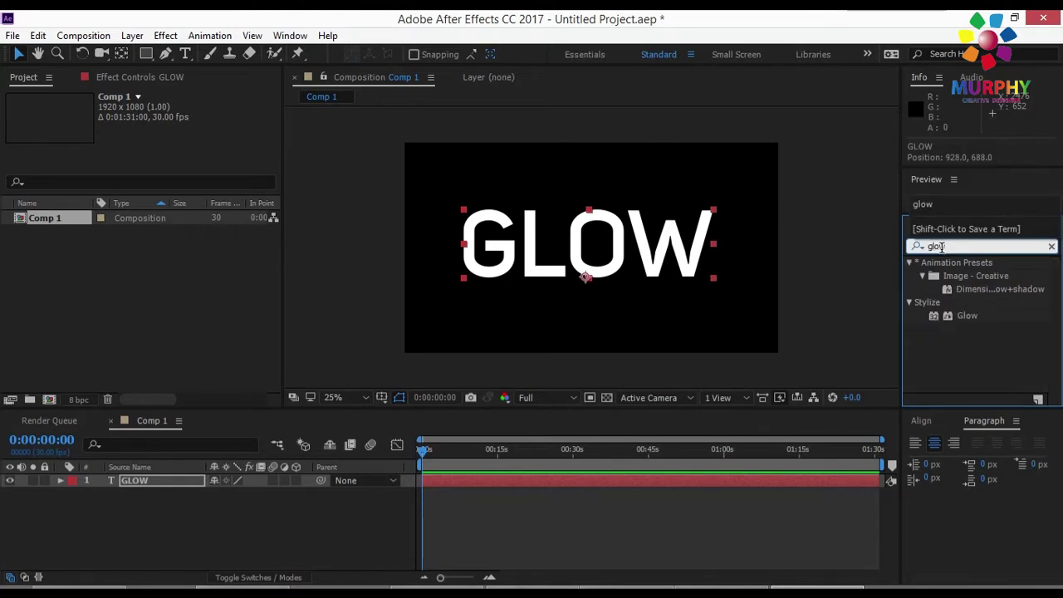
pyautogui.moveTo(968, 320); pyautogui.dragTo(172, 480)
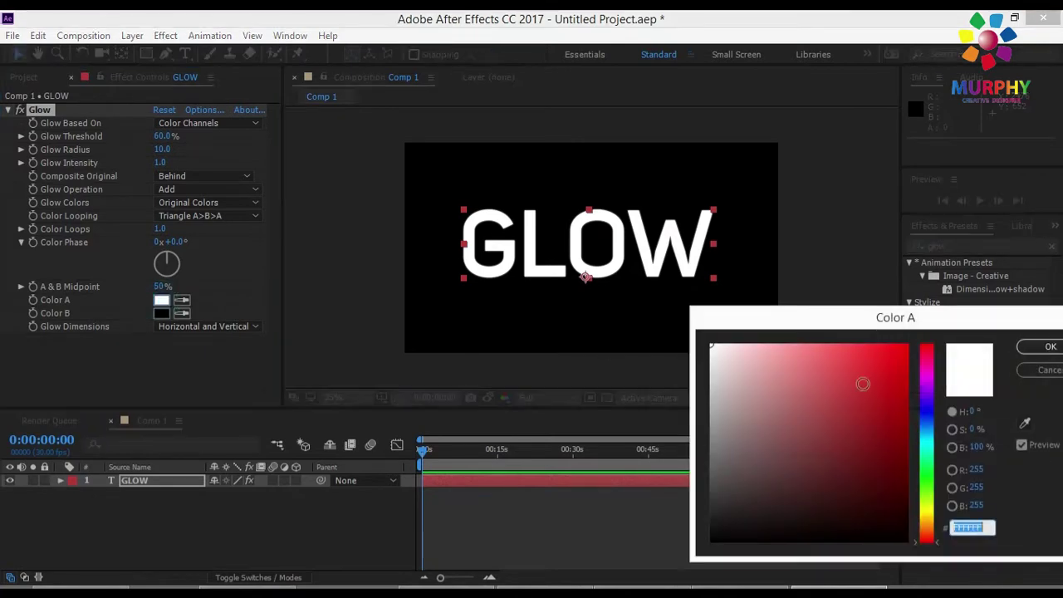
# Give Glow a deep blue Color A, base it on Alpha Channel and widen the radius to 75
pyautogui.click(926, 413)
pyautogui.moveTo(885, 374); pyautogui.dragTo(907, 346)
pyautogui.click(1028, 348)
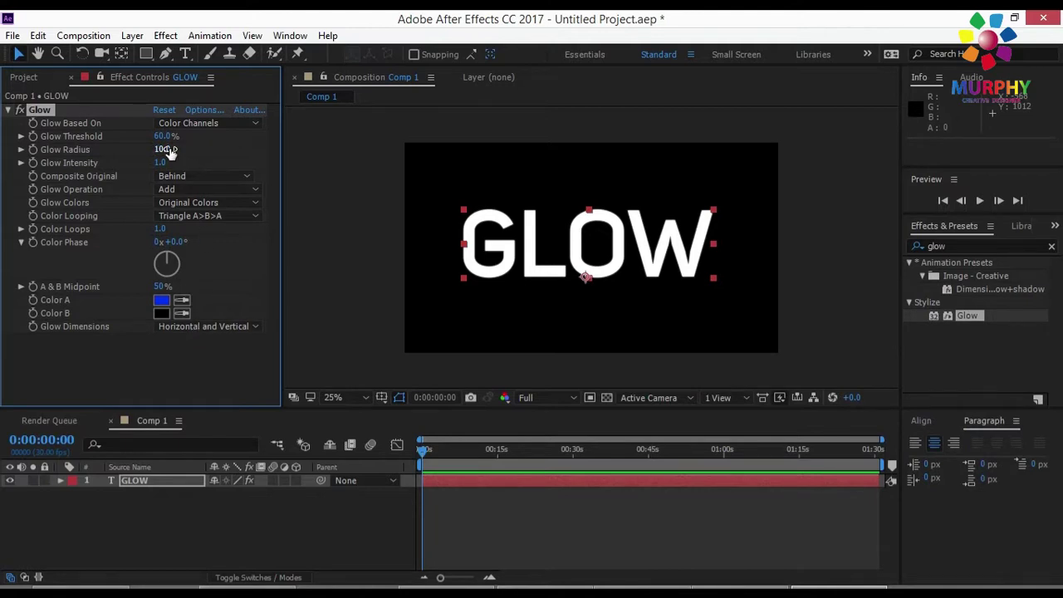
pyautogui.moveTo(168, 151); pyautogui.dragTo(211, 154)
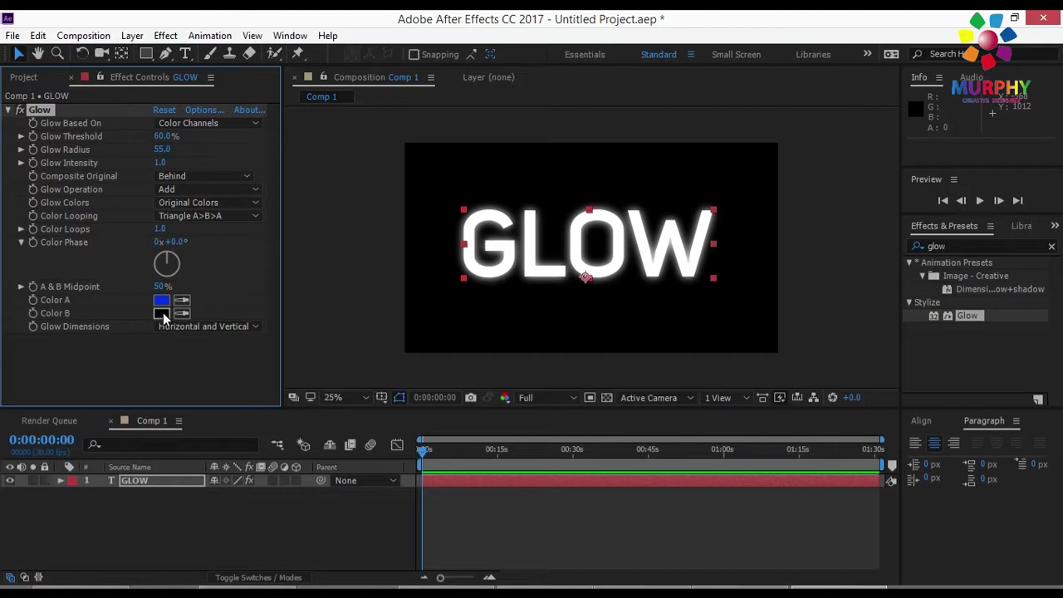
pyautogui.click(208, 123)
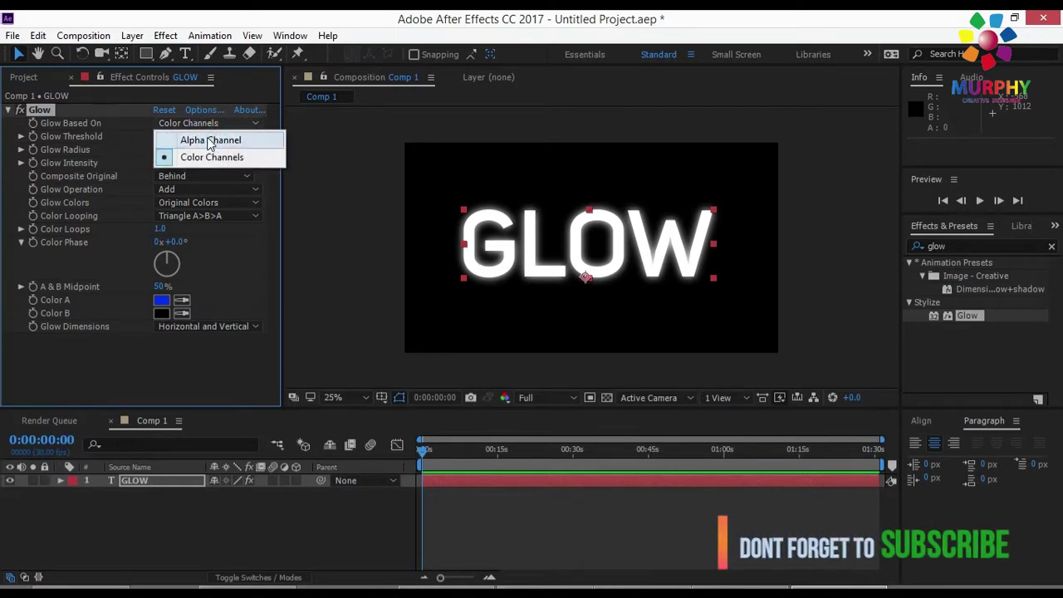
pyautogui.click(206, 142)
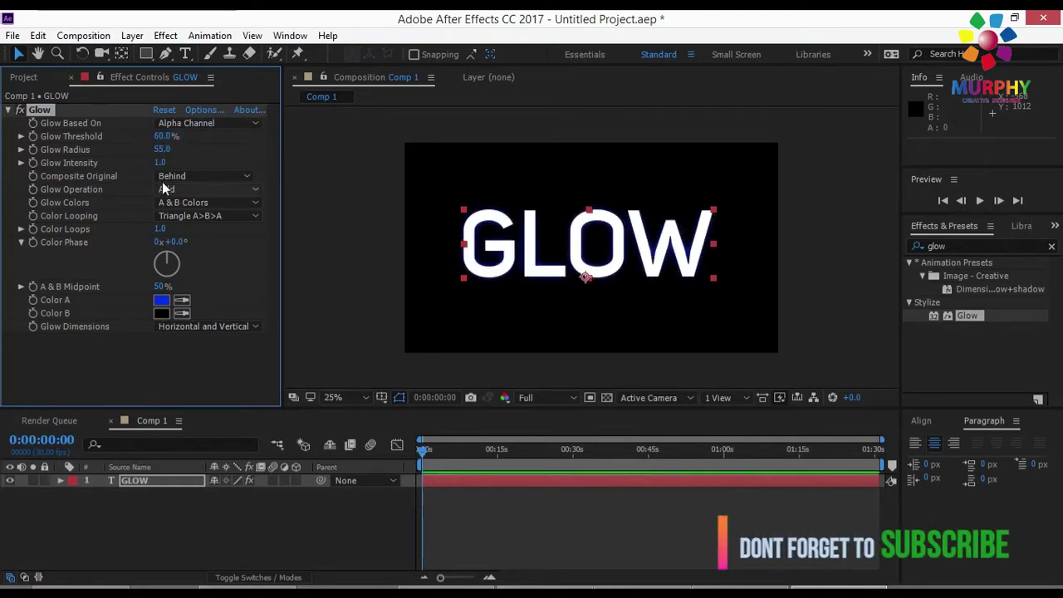
pyautogui.moveTo(169, 150); pyautogui.dragTo(200, 153)
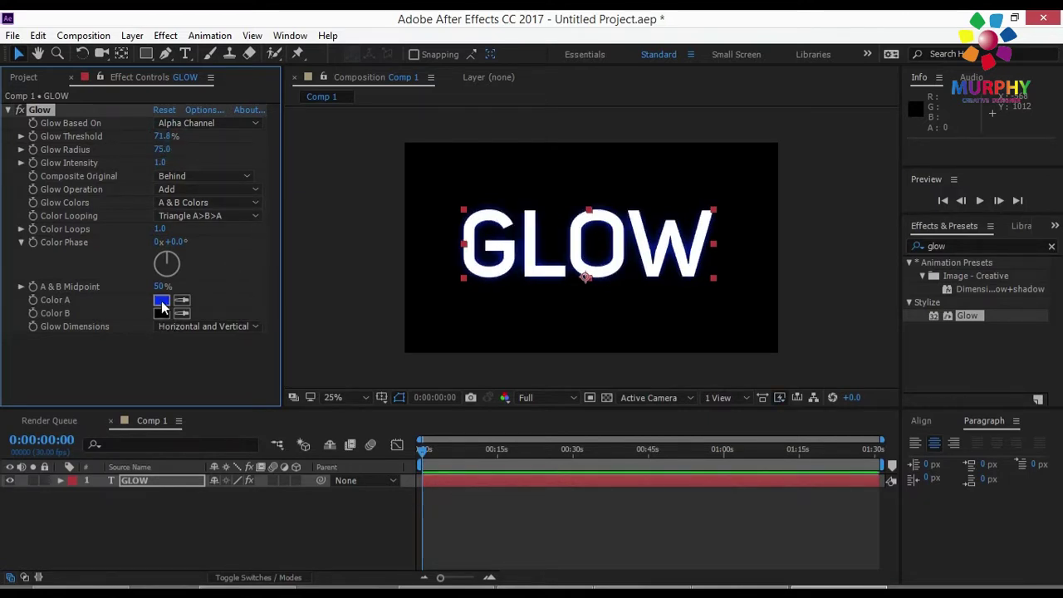
pyautogui.scroll(4, 598, 242)
pyautogui.scroll(-2, 598, 242)
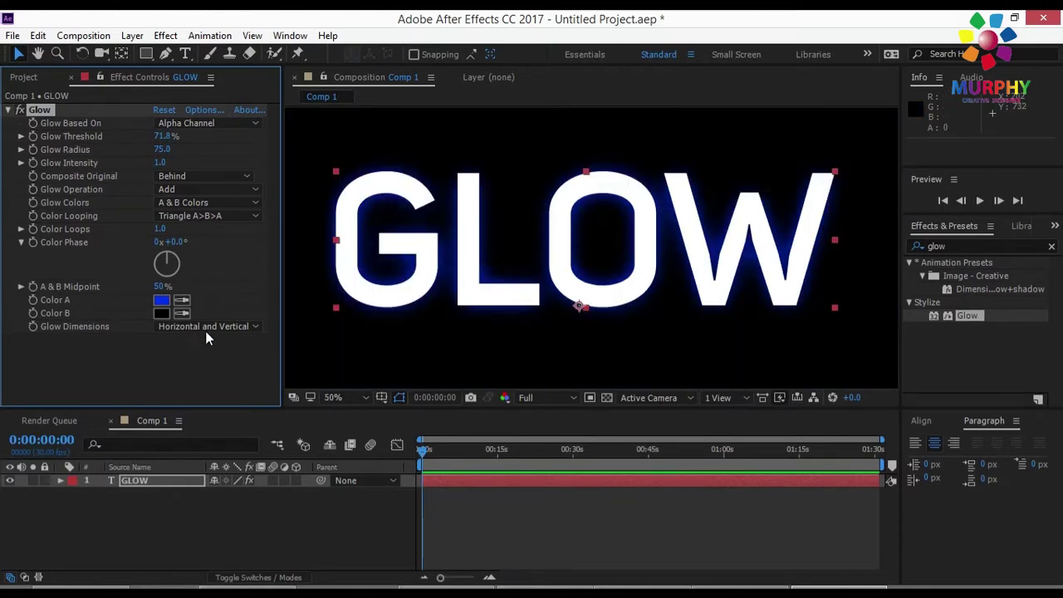
# Make Color A magenta, keep A & B Colors, use Overlay operation and set Glow Radius to 36
pyautogui.click(161, 300)
pyautogui.moveTo(928, 392); pyautogui.dragTo(927, 370)
pyautogui.press('Return')
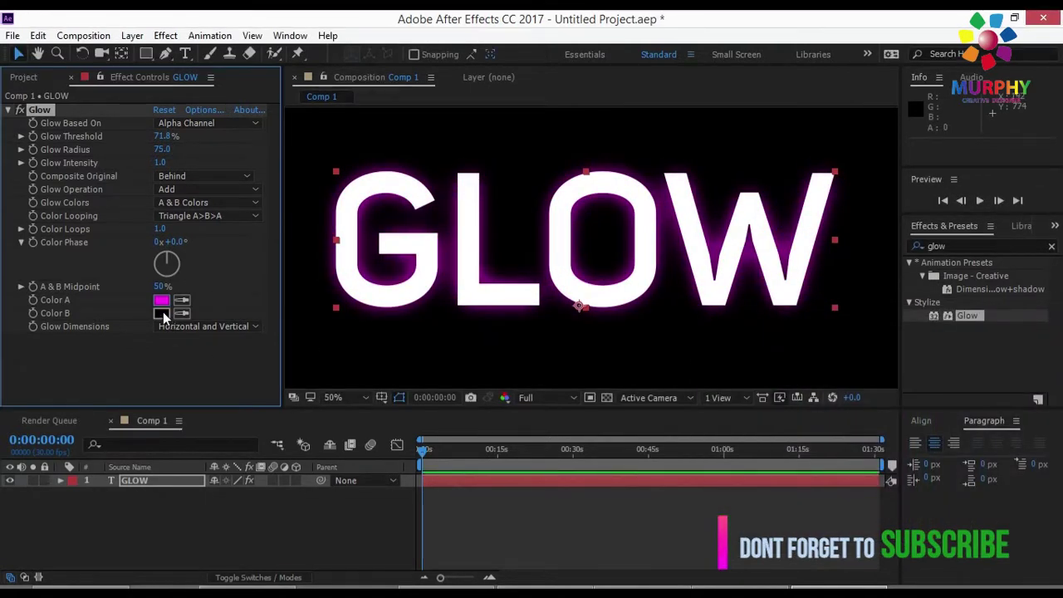
pyautogui.click(208, 203)
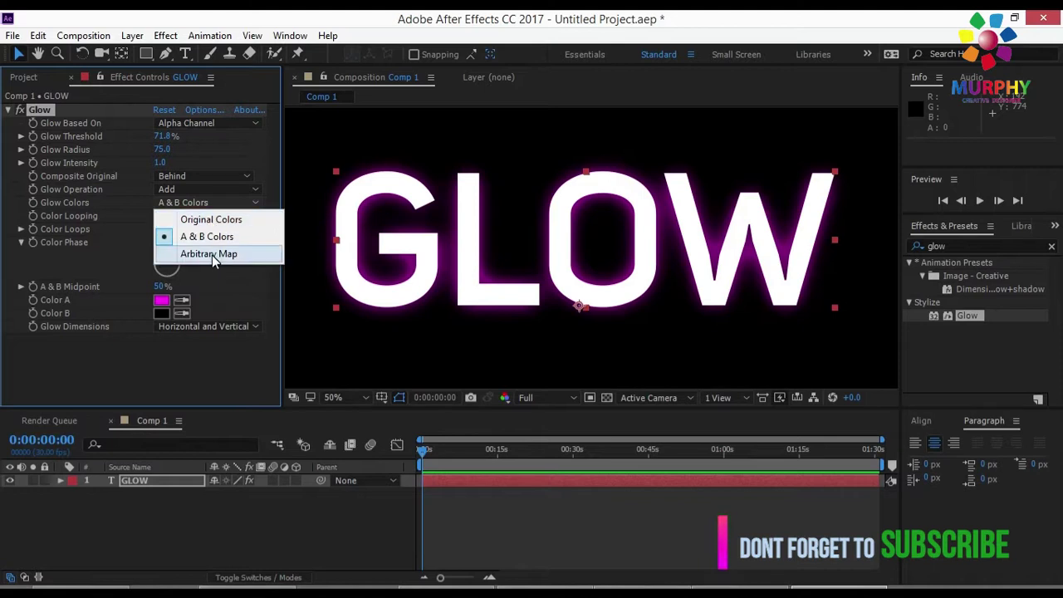
pyautogui.click(211, 255)
pyautogui.click(221, 202)
pyautogui.click(220, 236)
pyautogui.click(237, 192)
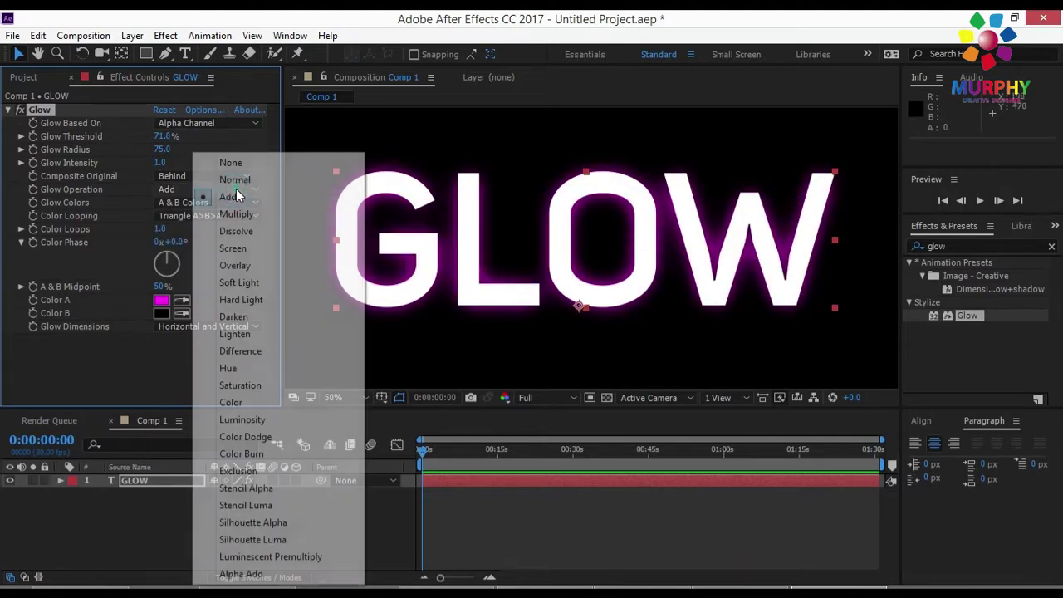
pyautogui.click(236, 265)
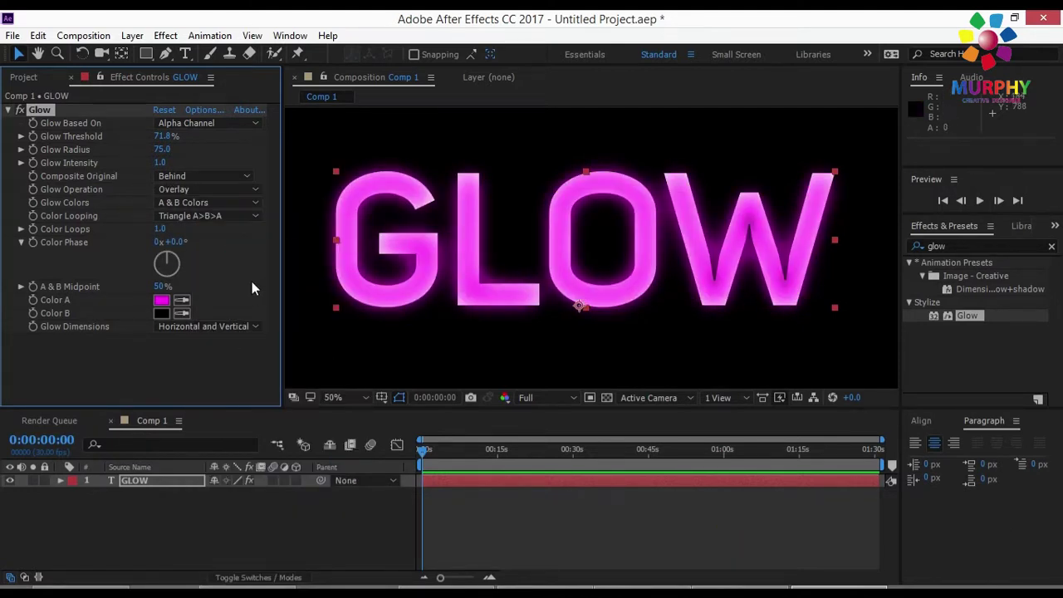
pyautogui.moveTo(164, 149); pyautogui.dragTo(182, 149)
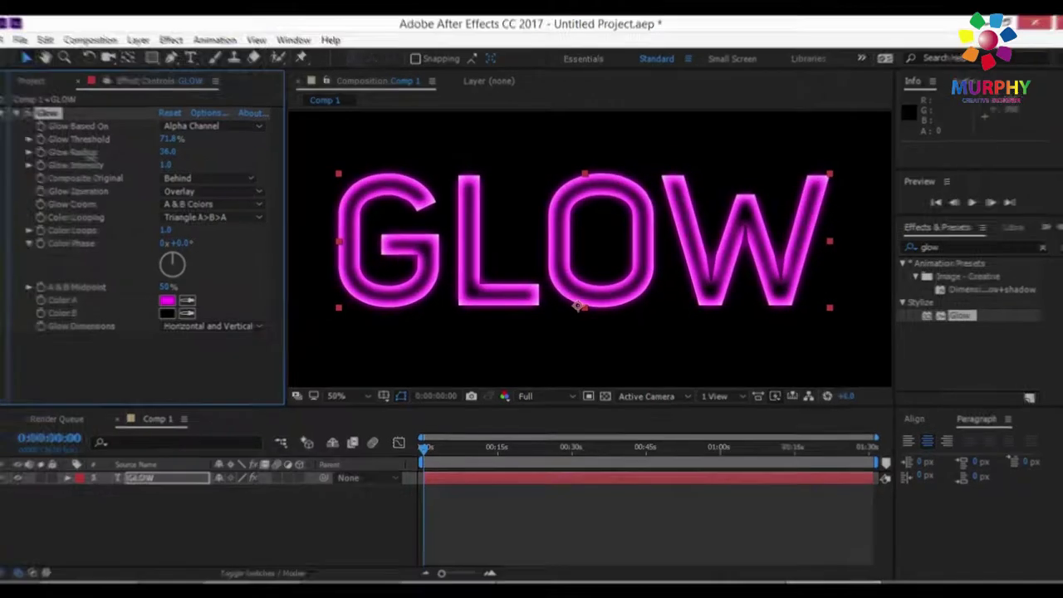